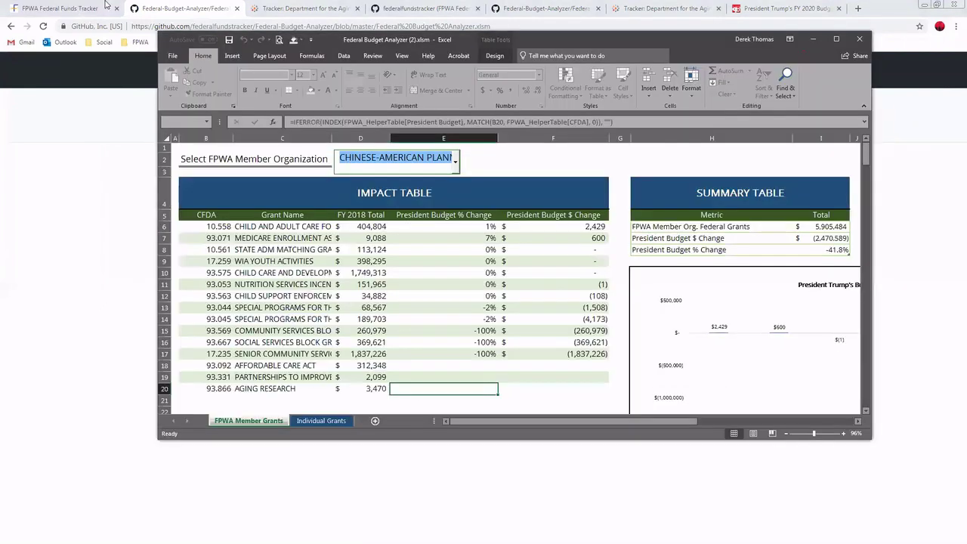
# Step: Maximize the Federal Budget Analyzer workbook window and view the list of selectable FPWA member organizations
pyautogui.doubleClick(685, 45)
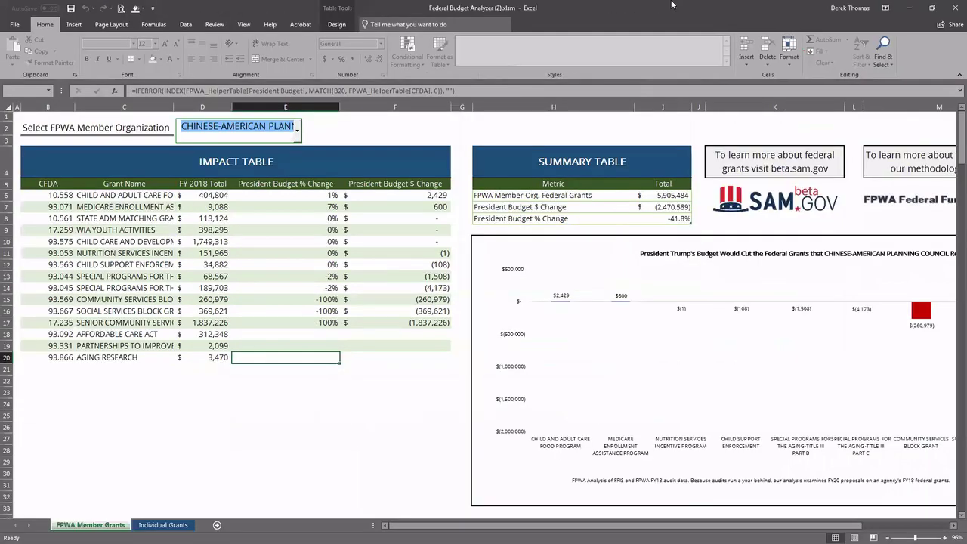
pyautogui.click(300, 131)
pyautogui.click(298, 132)
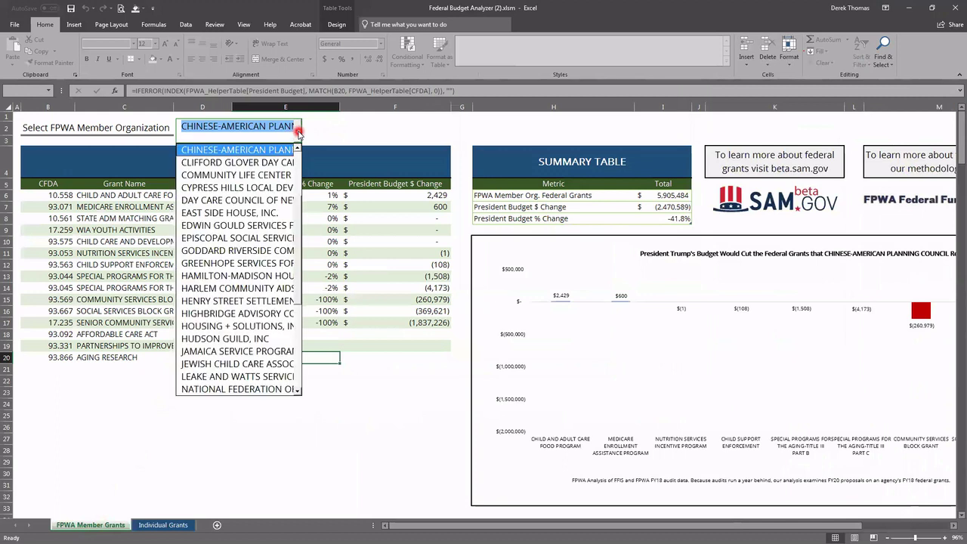
pyautogui.click(299, 132)
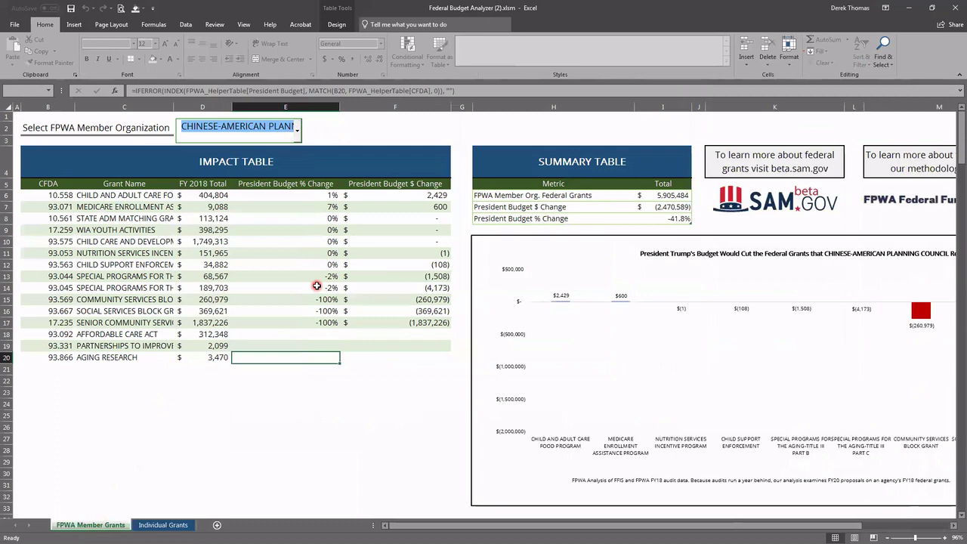
# Step: View the federal grant list on the Individual Grants sheet and return to the FPWA Member Grants sheet
pyautogui.click(165, 525)
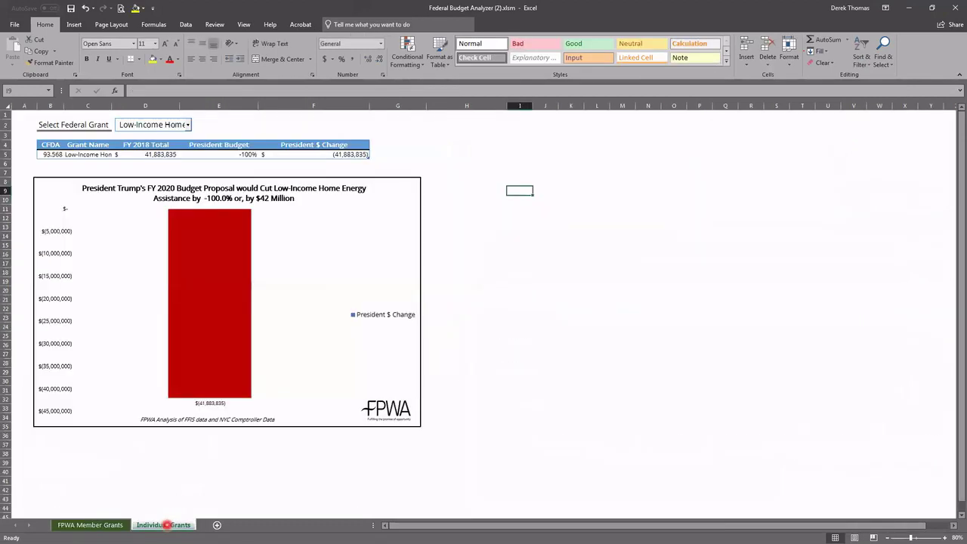
pyautogui.click(189, 126)
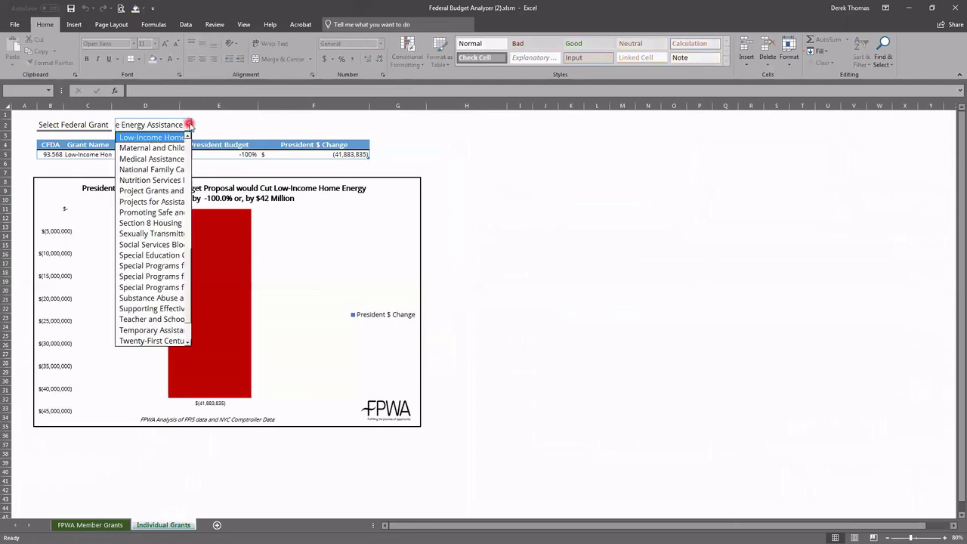
pyautogui.click(190, 126)
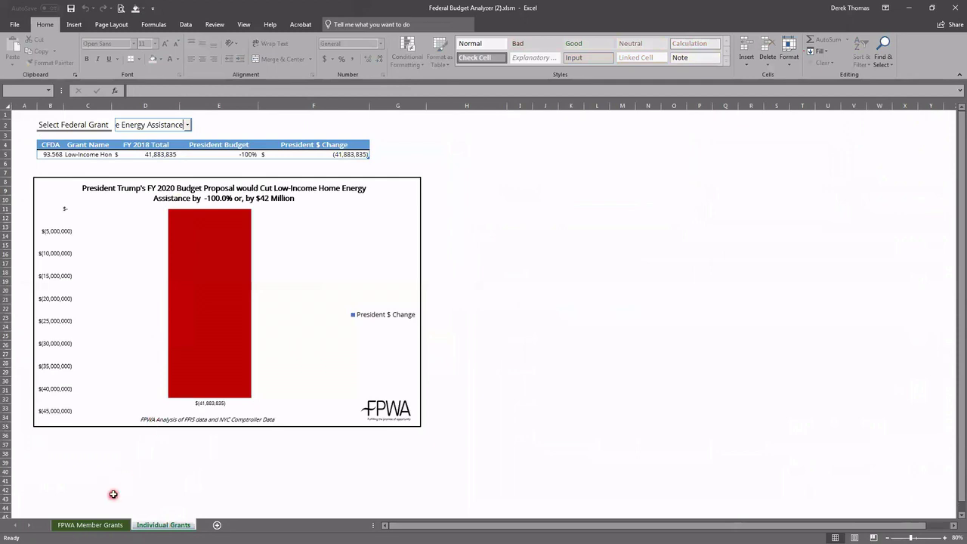
pyautogui.click(106, 522)
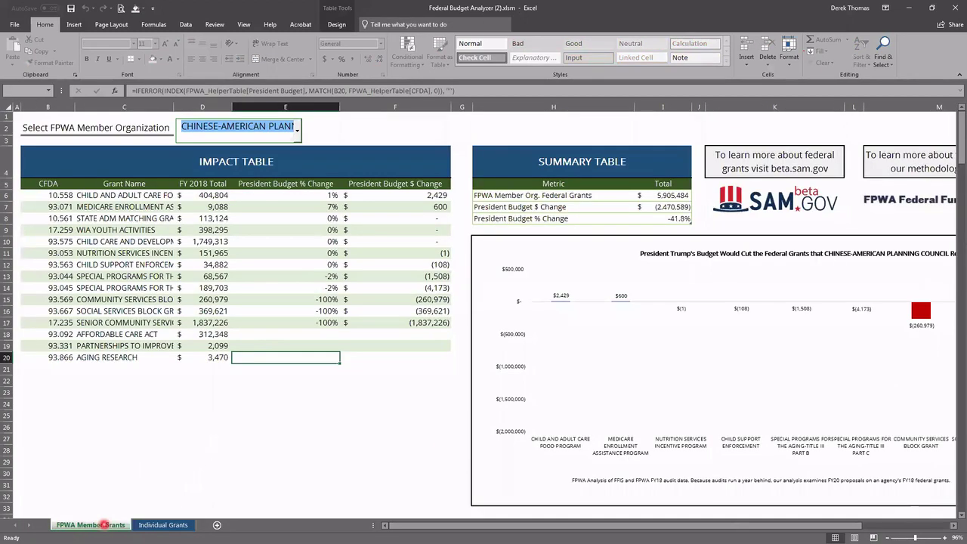
# Step: Examine the budget-cut bar chart and the federal grants treemap for the Chinese-American Planning Council
pyautogui.click(299, 130)
pyautogui.click(299, 130)
pyautogui.click(310, 405)
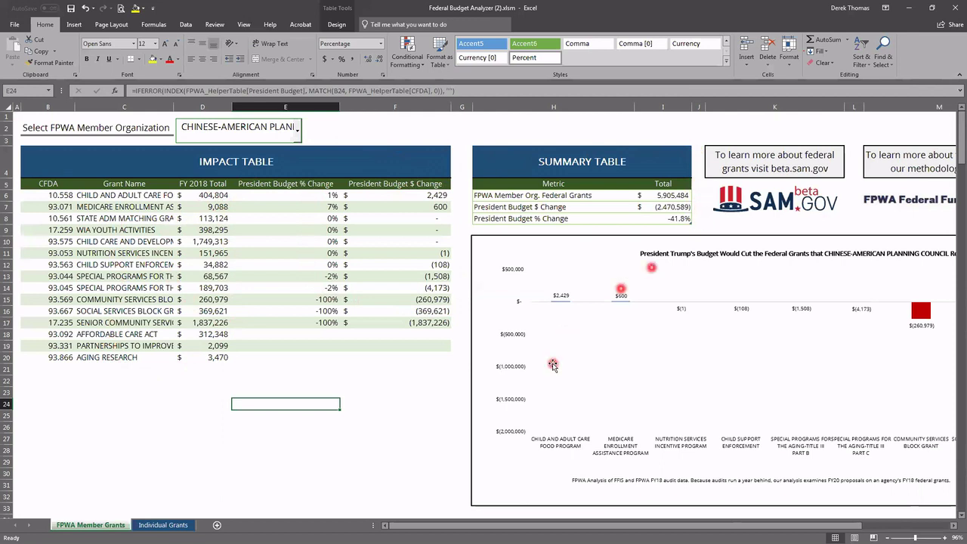
pyautogui.hscroll(3, 406, 467)
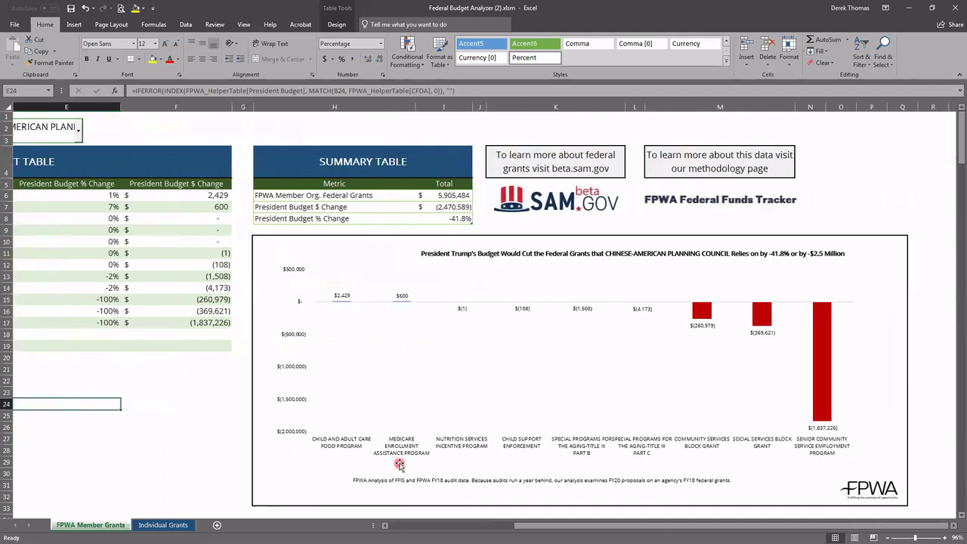
pyautogui.scroll(-2, 399, 465)
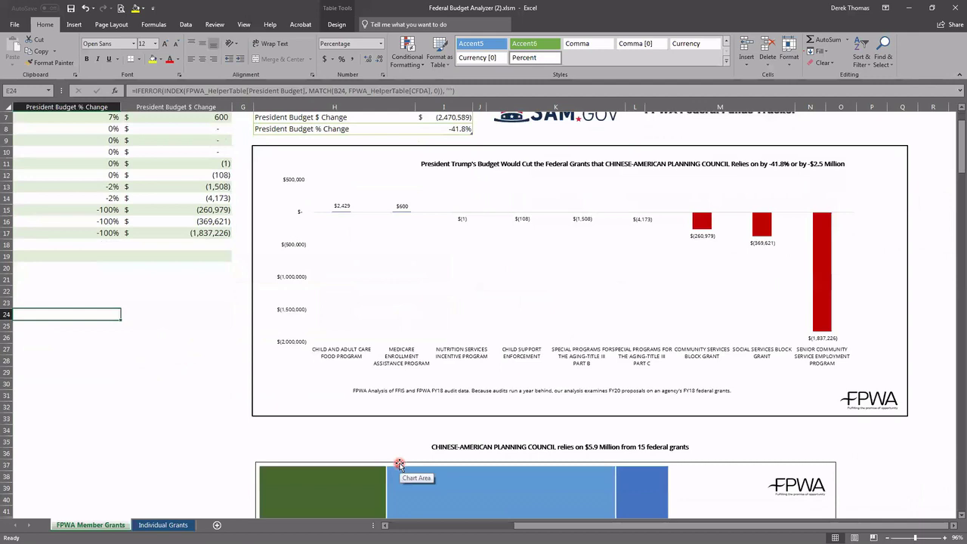
pyautogui.scroll(-2, 399, 466)
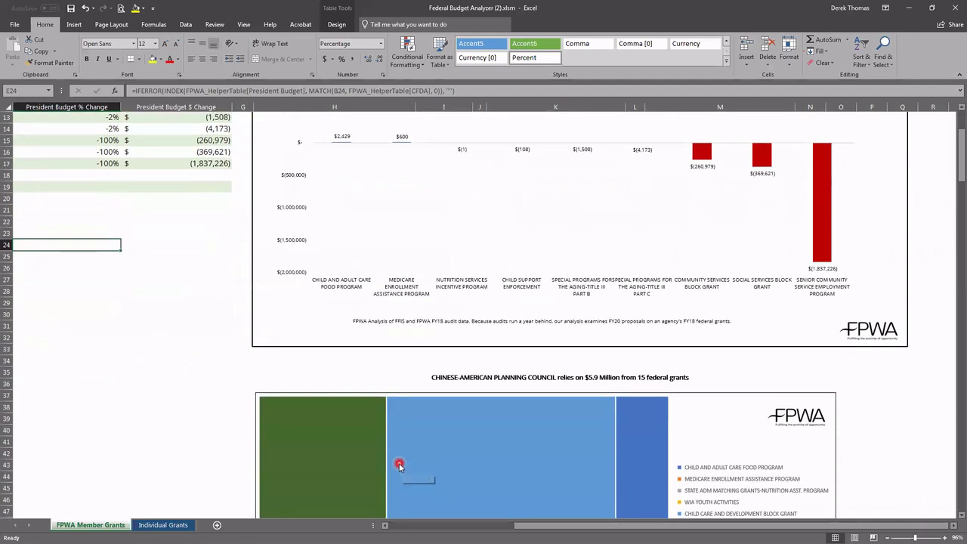
pyautogui.scroll(-4, 400, 467)
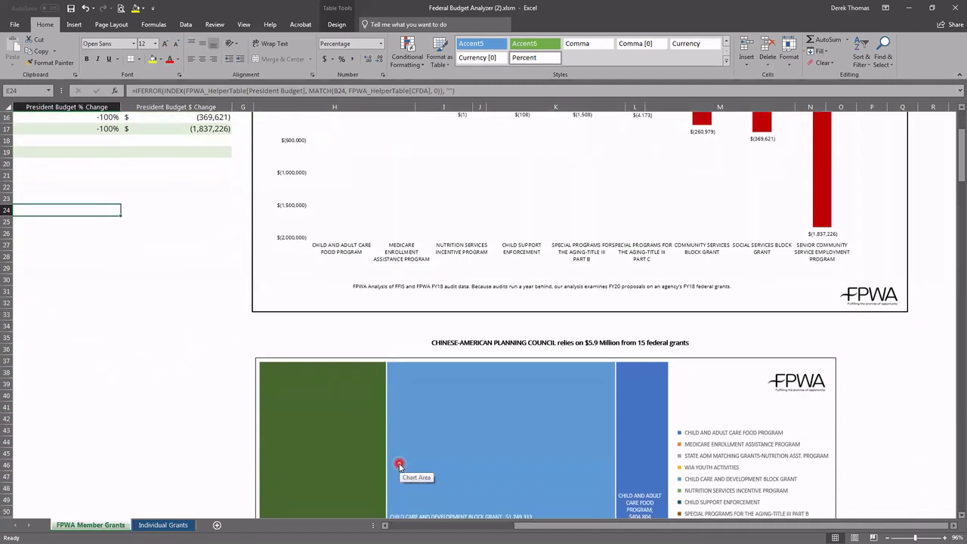
pyautogui.scroll(-2, 400, 466)
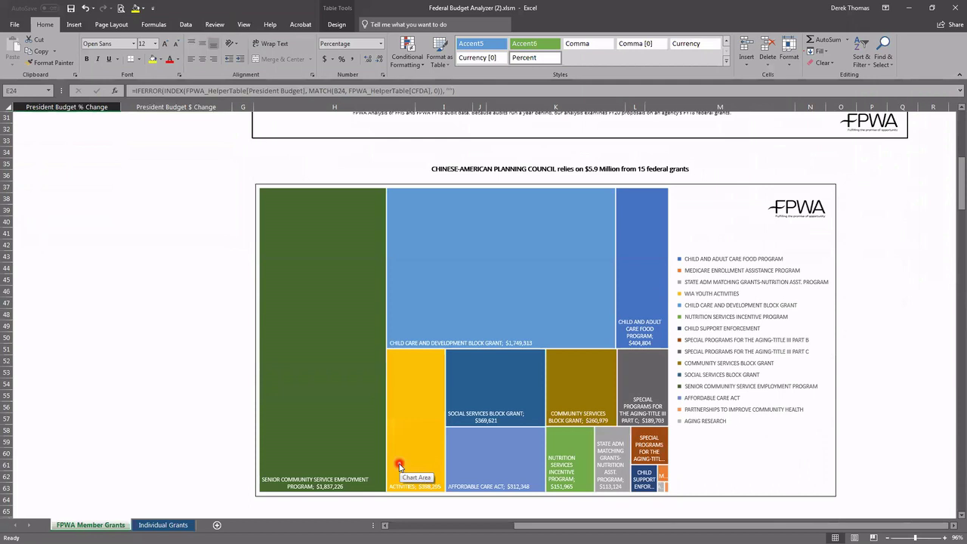
pyautogui.scroll(10, 396, 303)
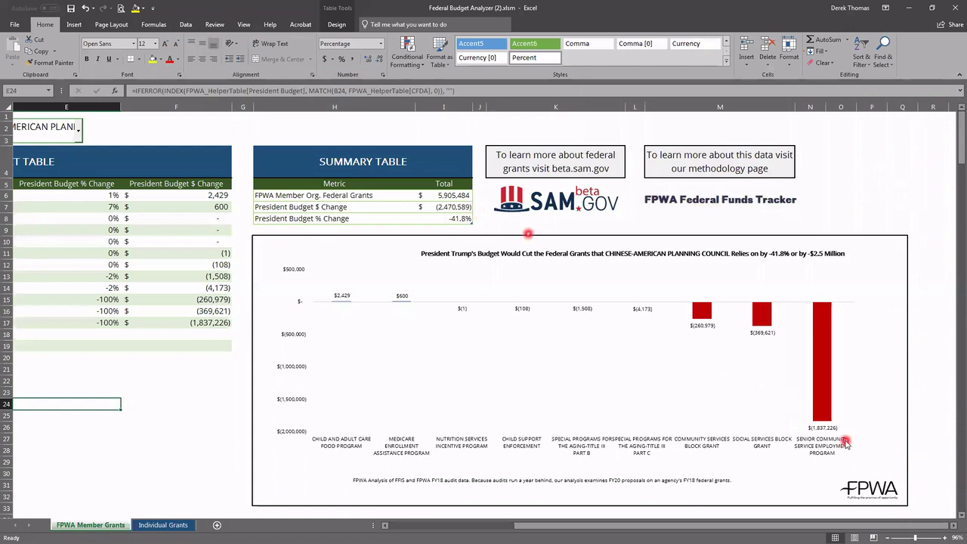
pyautogui.hscroll(-4, 596, 393)
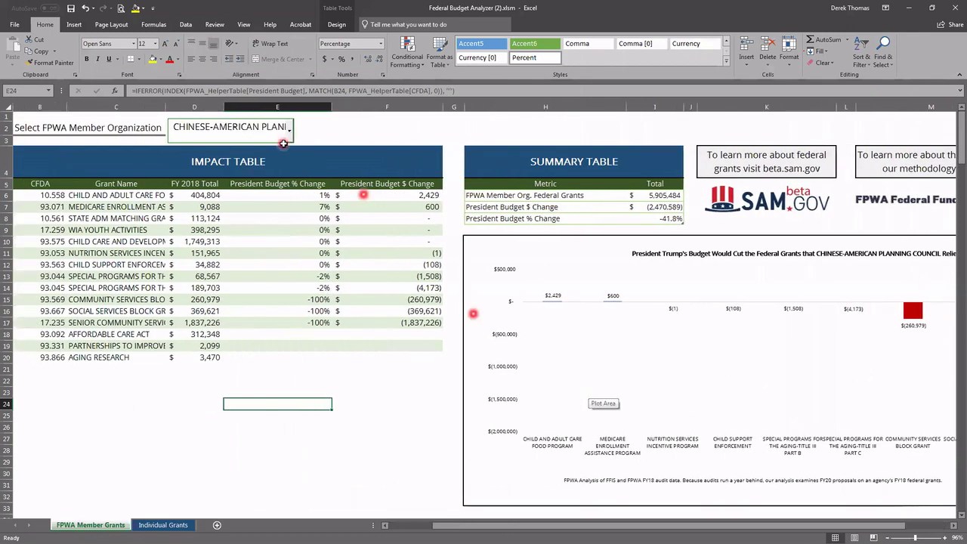
# Step: Set the FPWA member organization to University Settlement Society of New York
pyautogui.click(290, 134)
pyautogui.click(289, 129)
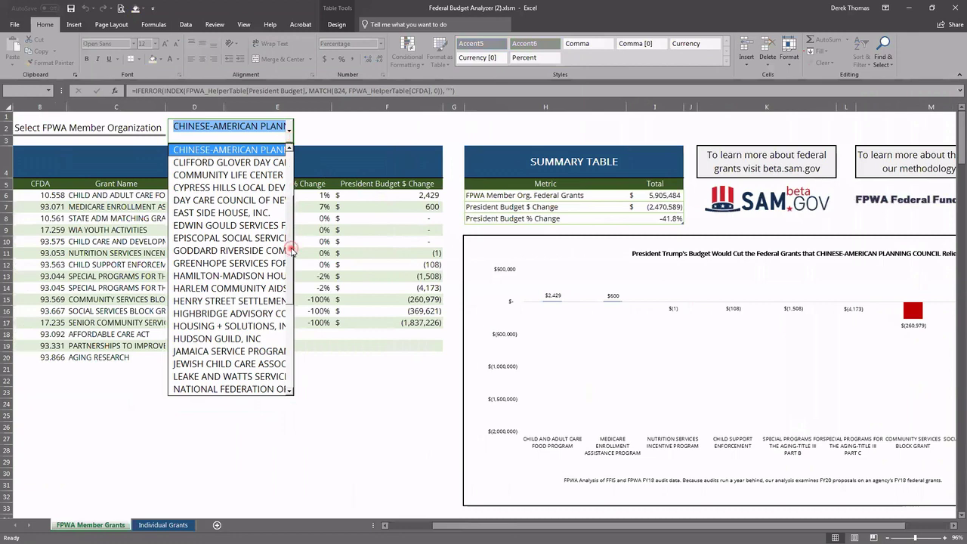
pyautogui.moveTo(291, 288); pyautogui.dragTo(294, 372)
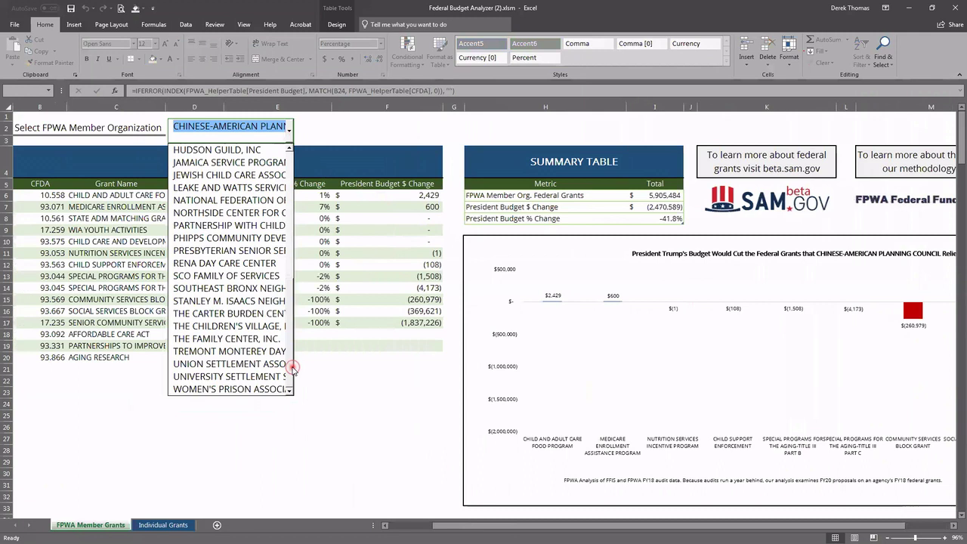
pyautogui.click(251, 376)
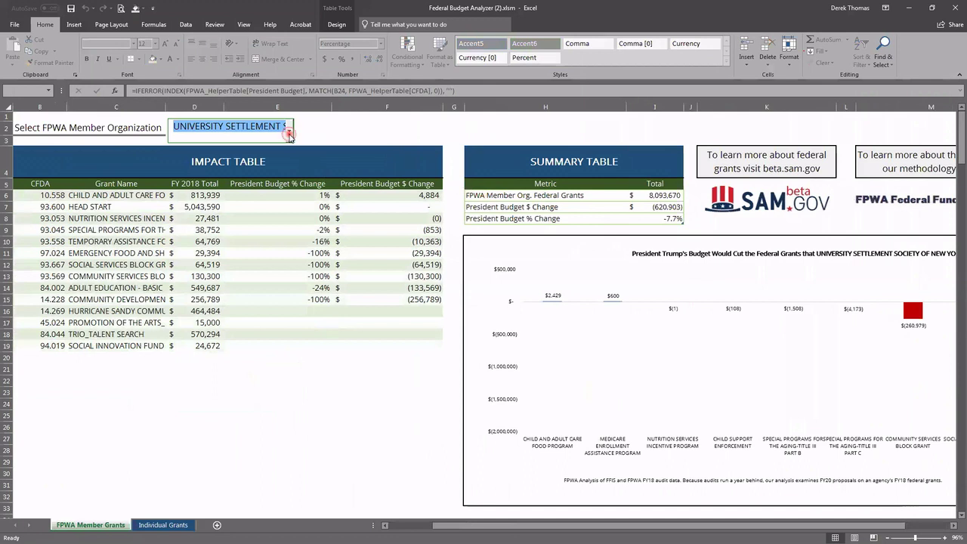
# Step: Set the FPWA member organization to The Carter Burden Center for the Aging, Inc
pyautogui.click(289, 134)
pyautogui.click(289, 134)
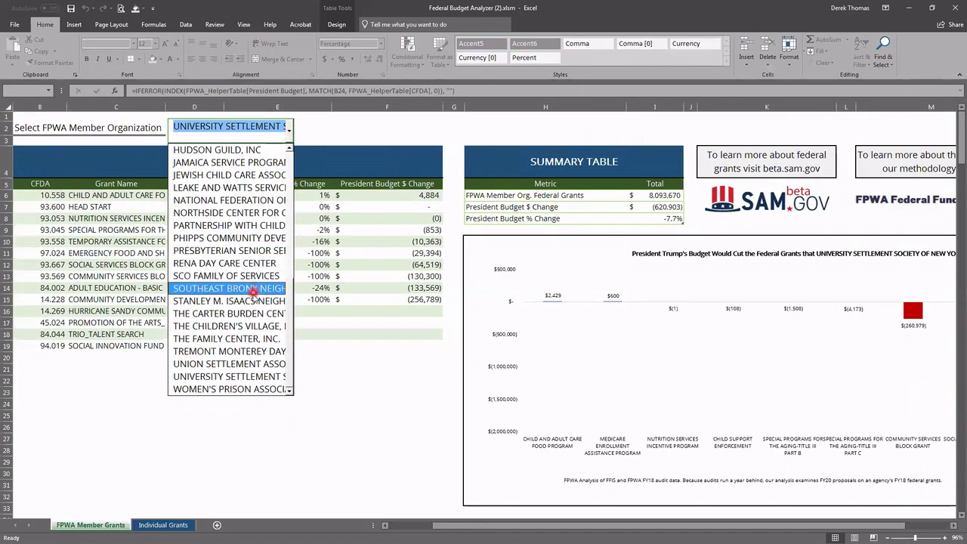
pyautogui.click(251, 312)
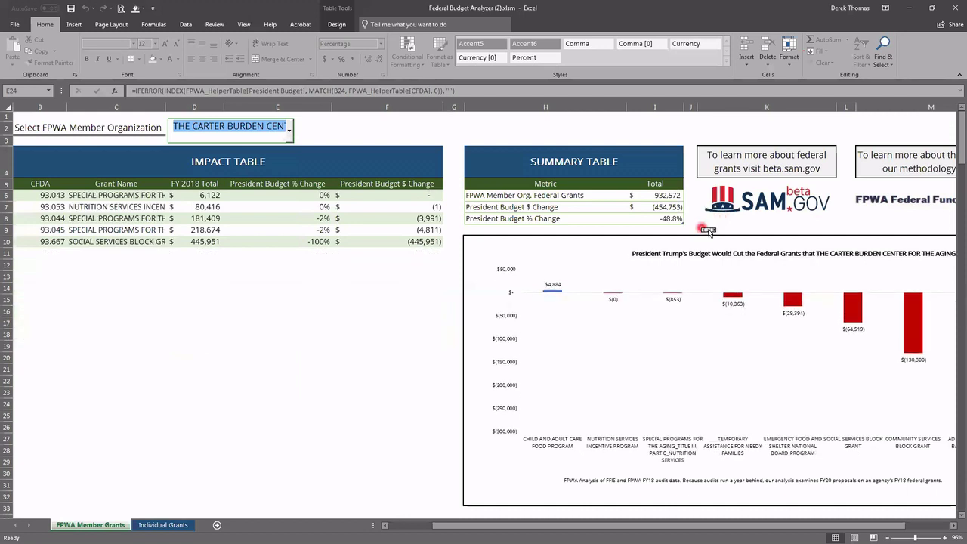
# Step: Examine the bar chart, grants treemap, summary table and reference links for The Carter Burden Center for the Aging
pyautogui.click(708, 230)
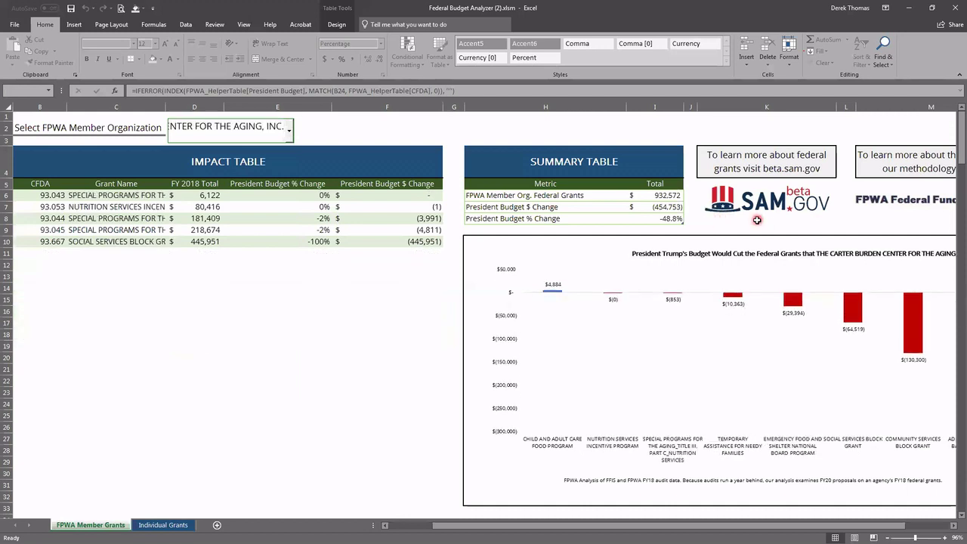
pyautogui.click(728, 529)
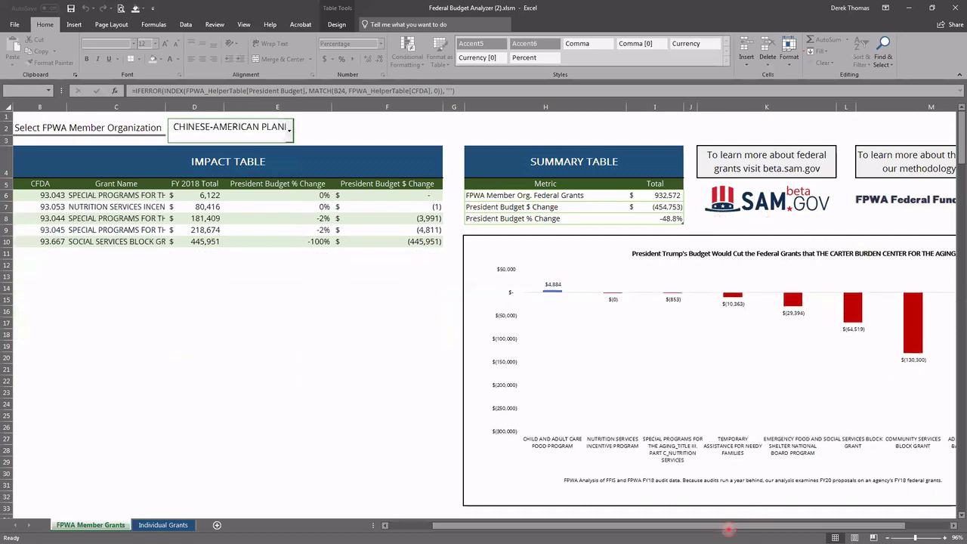
pyautogui.click(747, 526)
pyautogui.moveTo(747, 527); pyautogui.dragTo(859, 523)
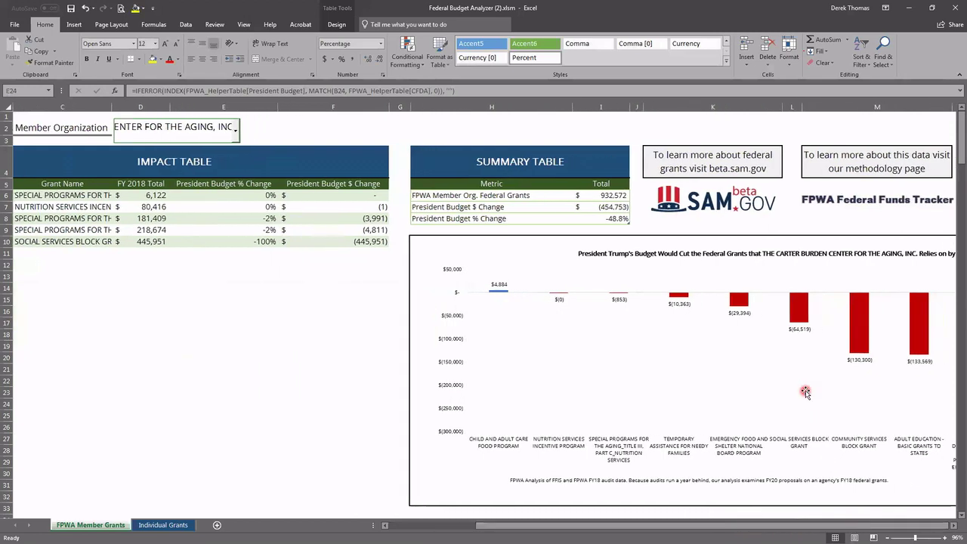
pyautogui.scroll(-5, 806, 395)
pyautogui.scroll(-3, 806, 394)
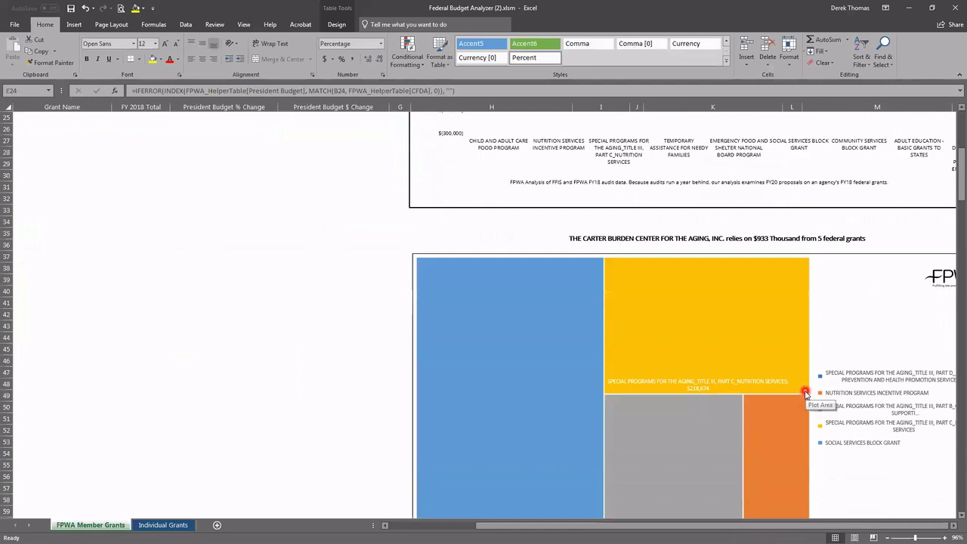
pyautogui.scroll(-4, 807, 394)
pyautogui.scroll(9, 806, 393)
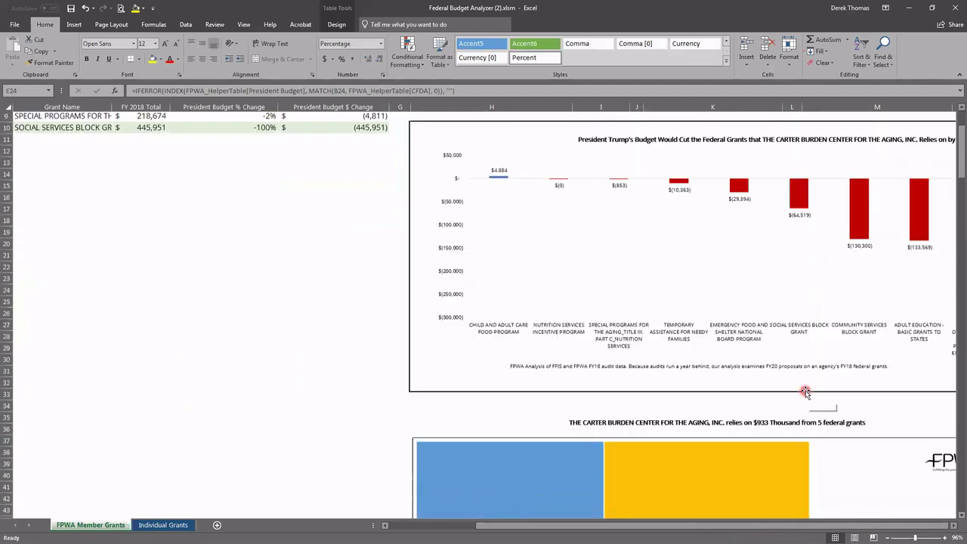
pyautogui.scroll(3, 807, 392)
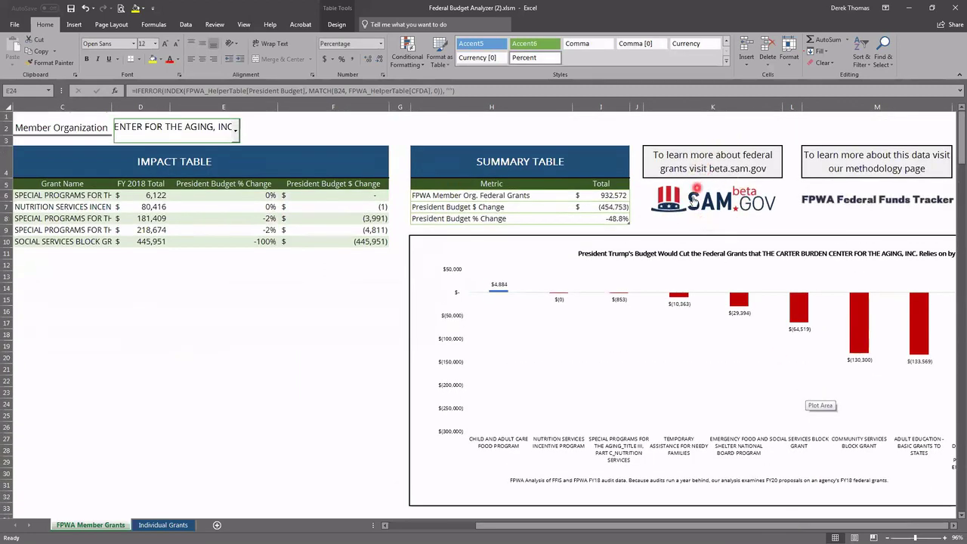
pyautogui.hscroll(-2, 604, 189)
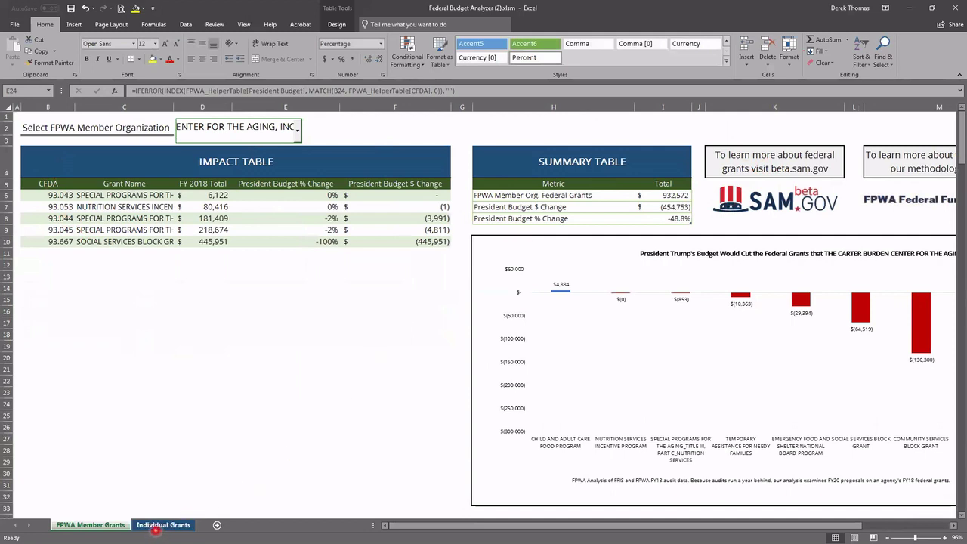
# Step: On the Individual Grants sheet, select the federal grant Special Programs for the Aging, Title III, Part C, Nutrition Services
pyautogui.click(155, 529)
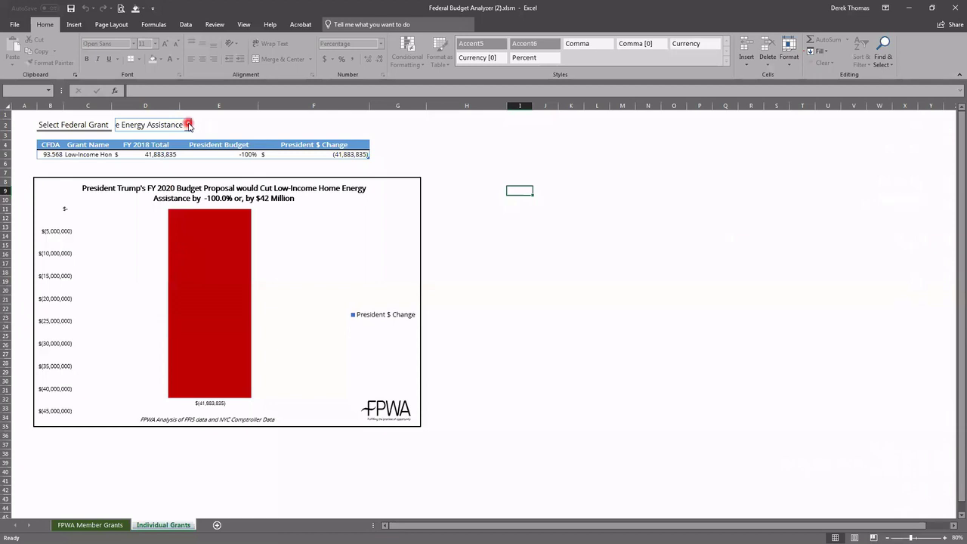
pyautogui.click(188, 125)
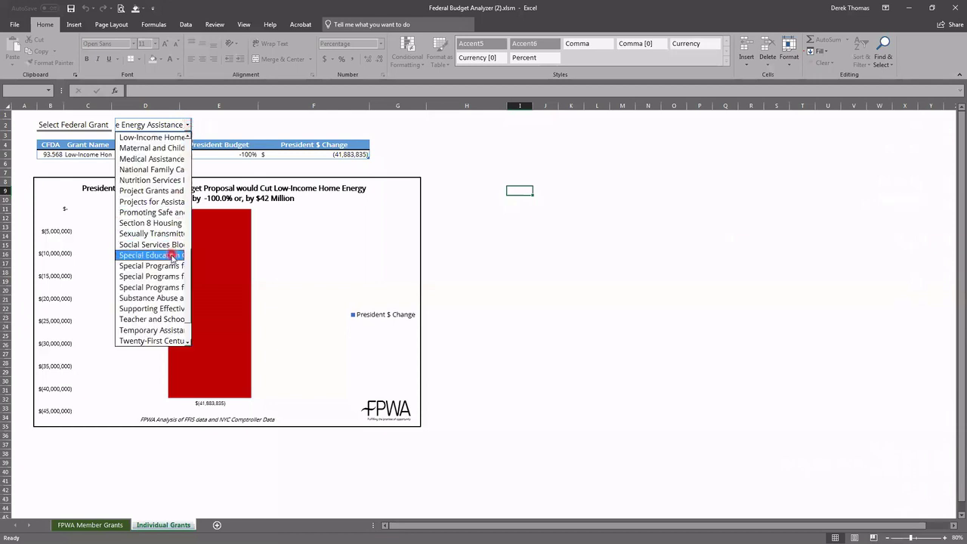
pyautogui.click(170, 277)
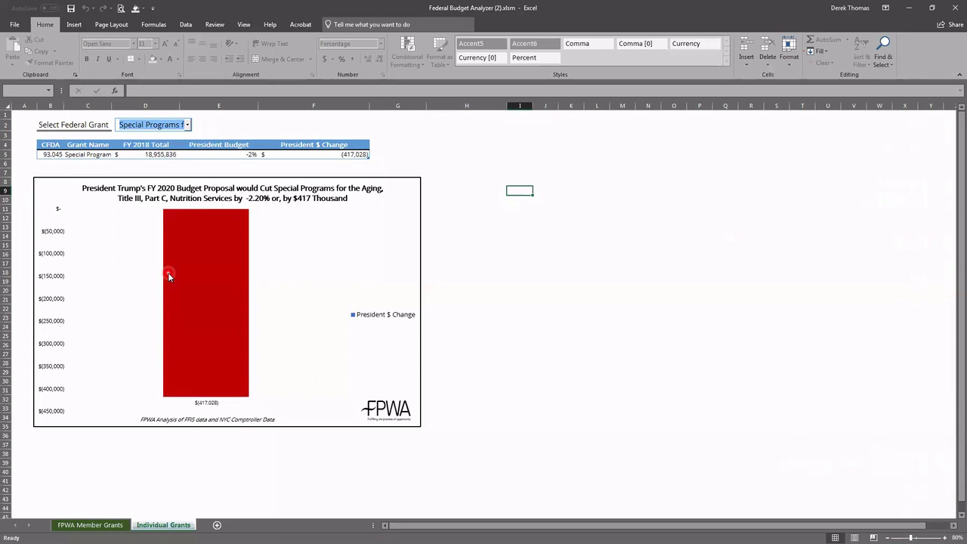
# Step: Switch the federal grant to Temporary Assistance for Needy Families, followed by Special Programs for the Aging, Title III, Part D
pyautogui.click(187, 125)
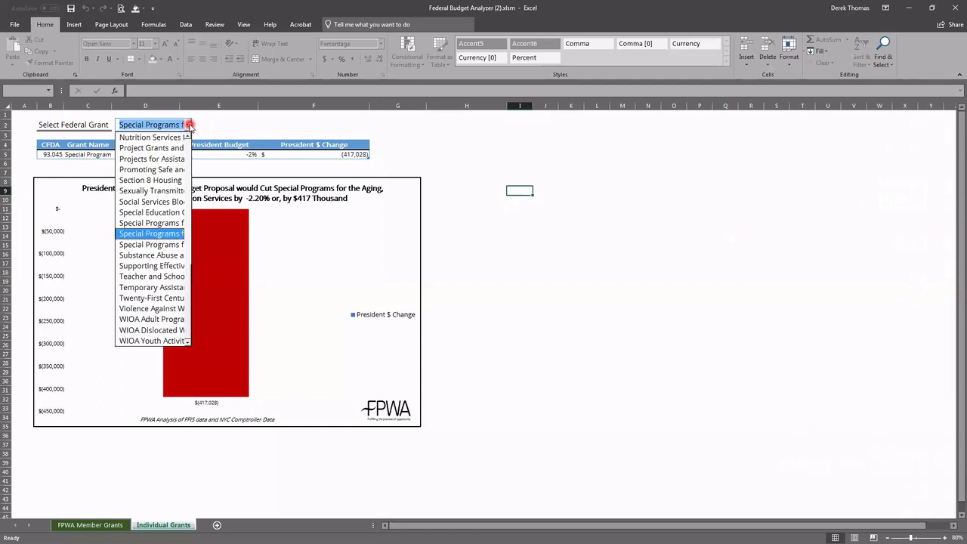
pyautogui.click(167, 287)
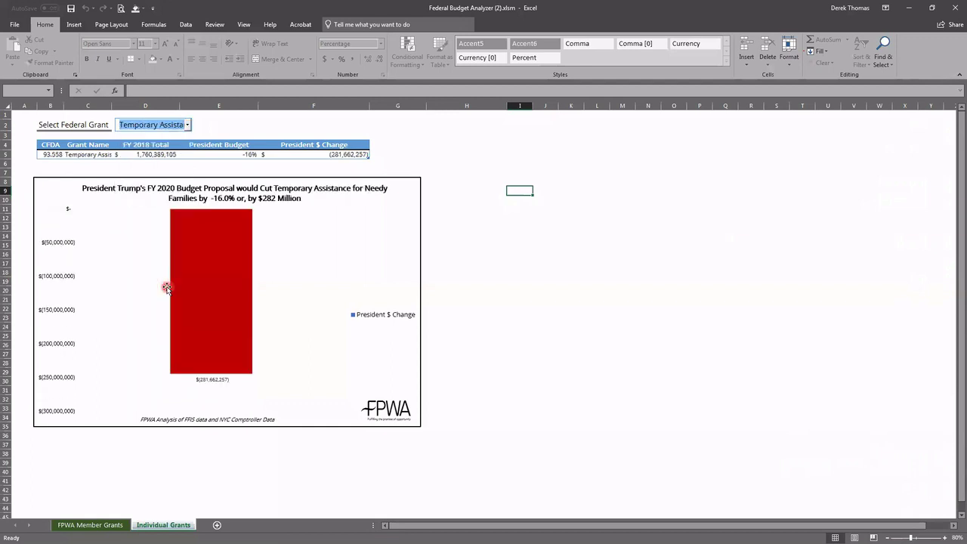
pyautogui.click(189, 127)
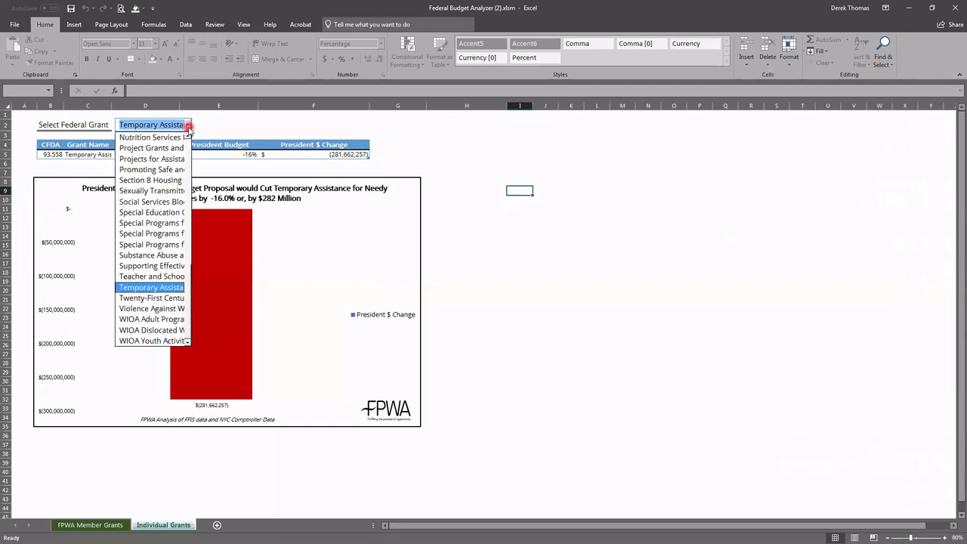
pyautogui.click(185, 244)
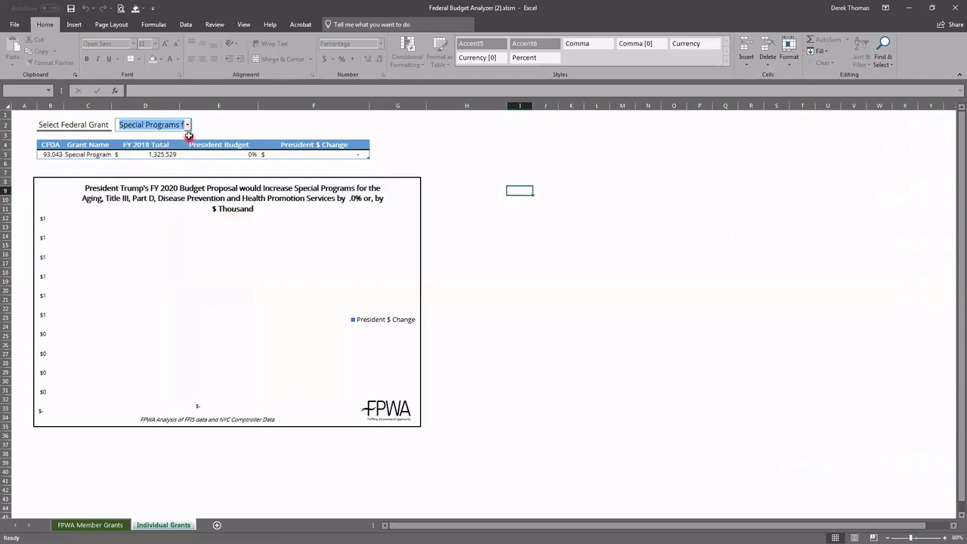
# Step: Set the federal grant to Foster Care Title IV-E, and return to the FPWA Member Grants sheet
pyautogui.click(188, 127)
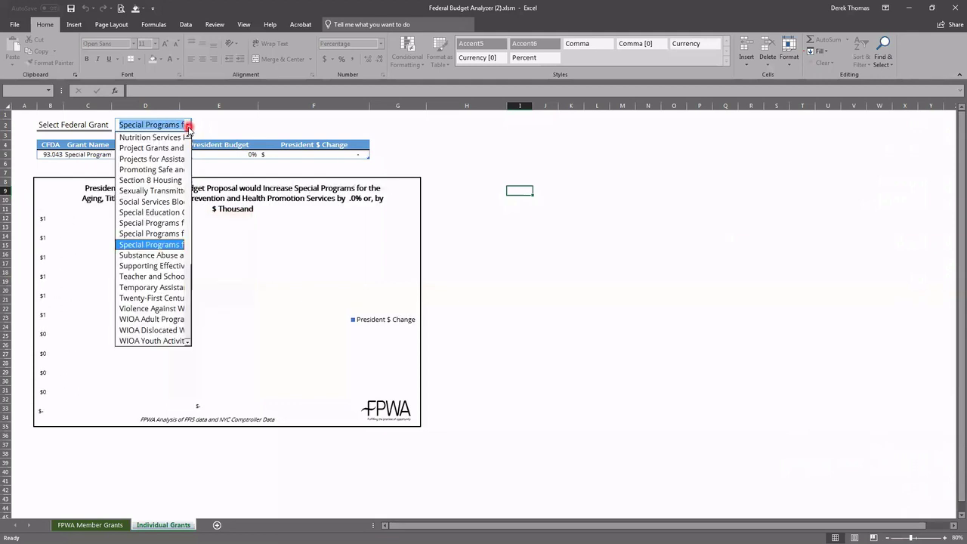
pyautogui.moveTo(188, 301); pyautogui.dragTo(189, 222)
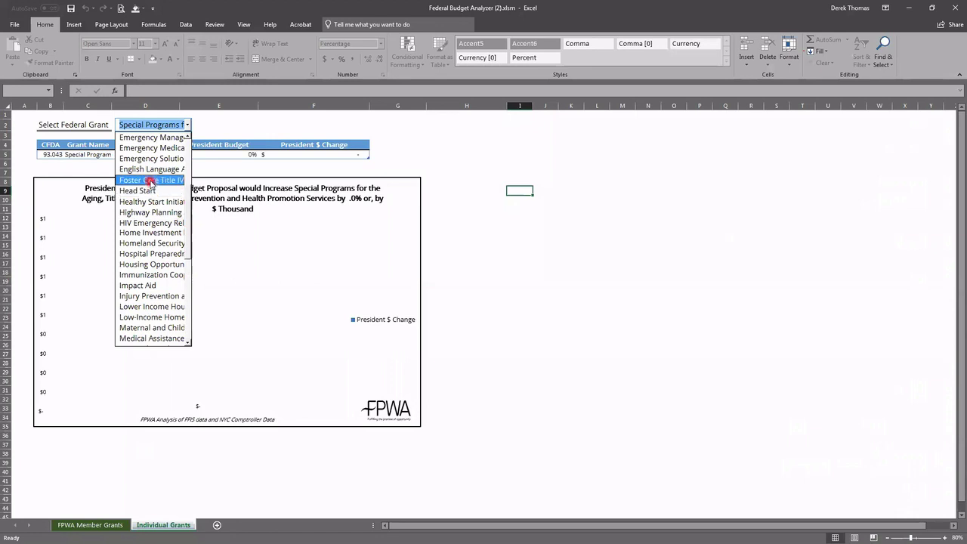
pyautogui.click(151, 182)
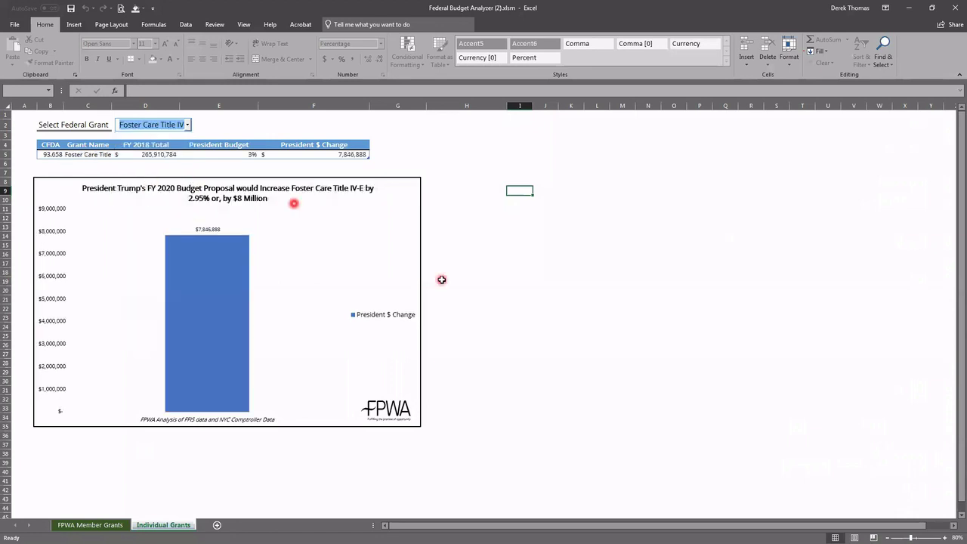
pyautogui.rightClick(531, 382)
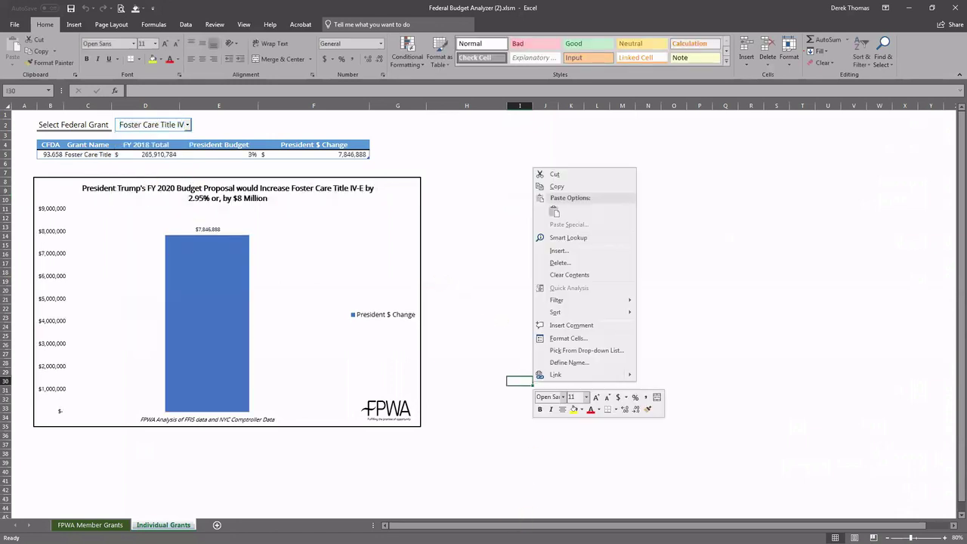
pyautogui.click(74, 527)
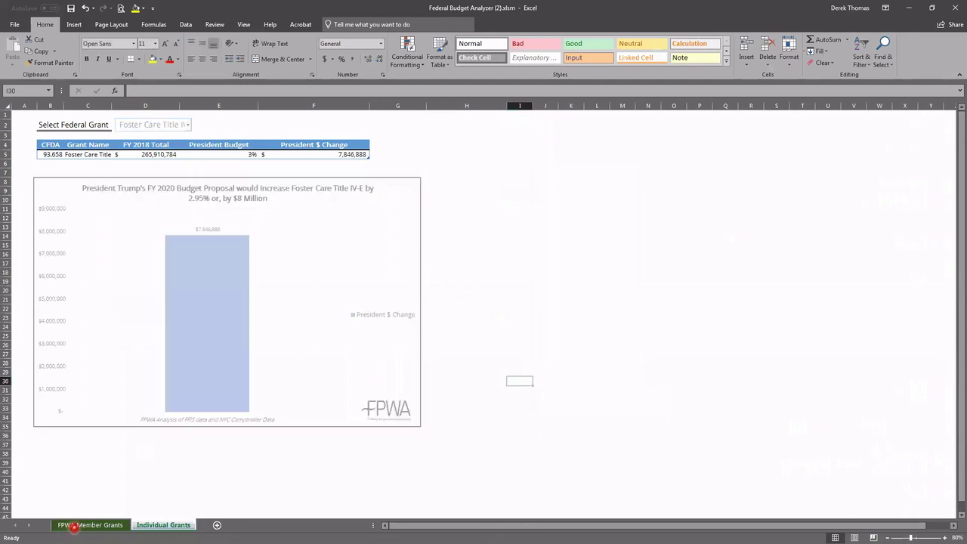
pyautogui.rightClick(74, 527)
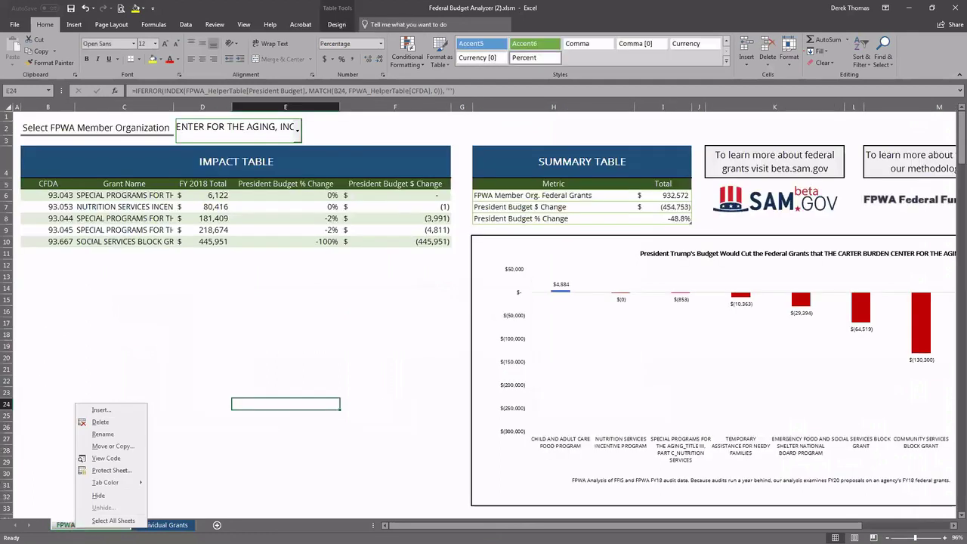
# Step: Switch to the Federal Budget Impact Analyzer_w.House.xlsm workbook, maximize its window, and enlarge the Individual Grants sheet to 100%
pyautogui.hotkey('alt', 'Tab')
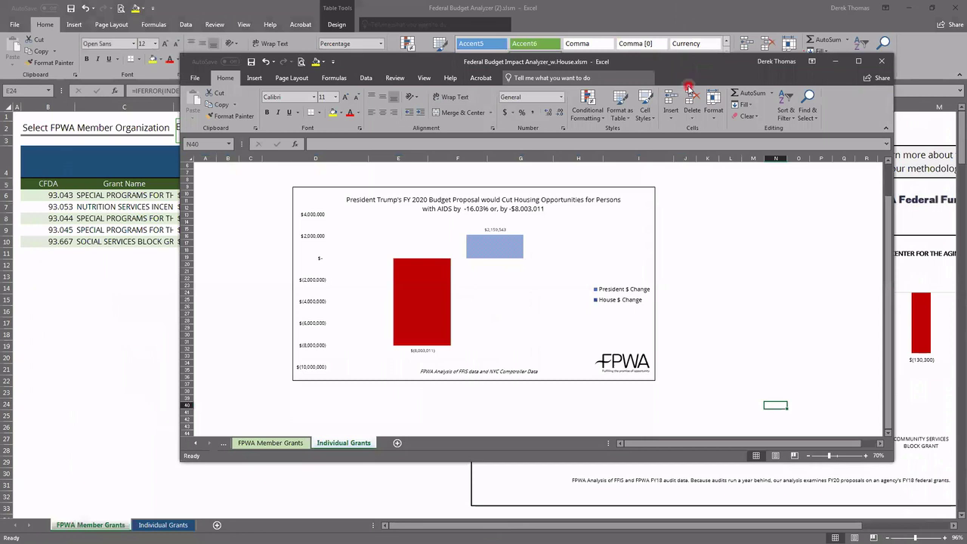
pyautogui.rightClick(653, 7)
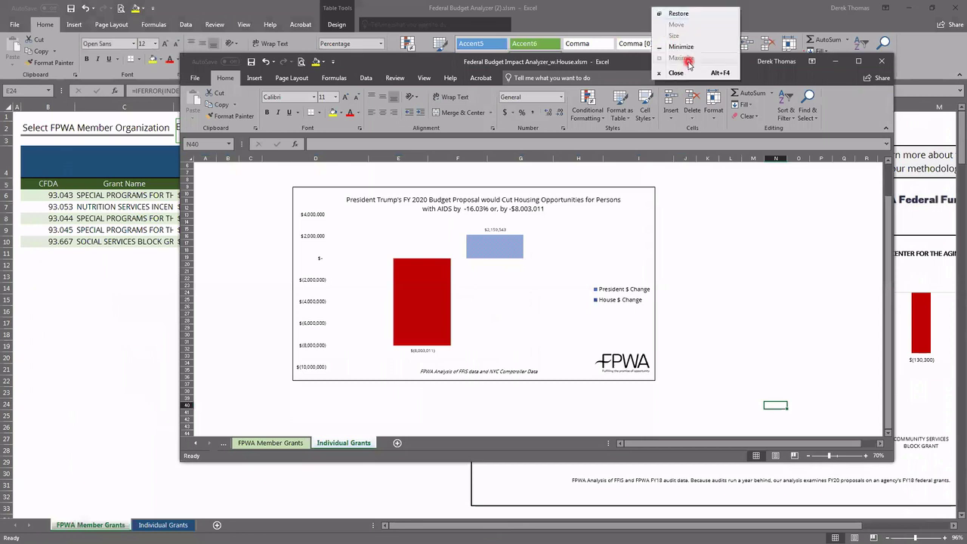
pyautogui.click(761, 73)
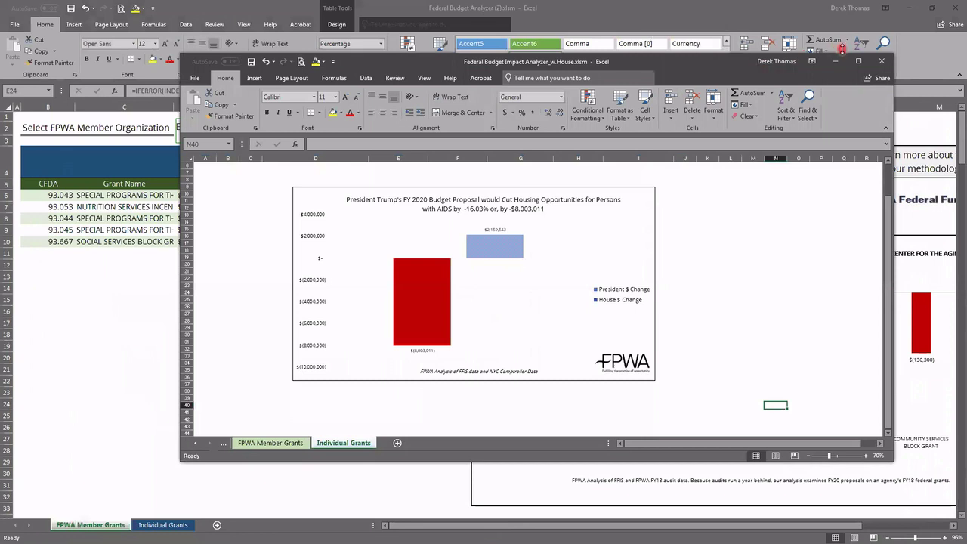
pyautogui.click(858, 60)
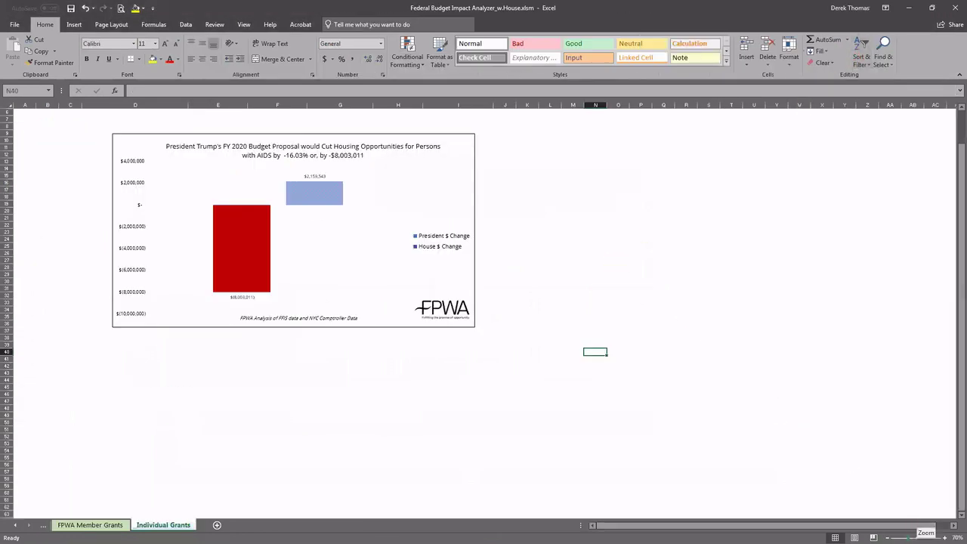
pyautogui.rightClick(915, 537)
pyautogui.click(913, 537)
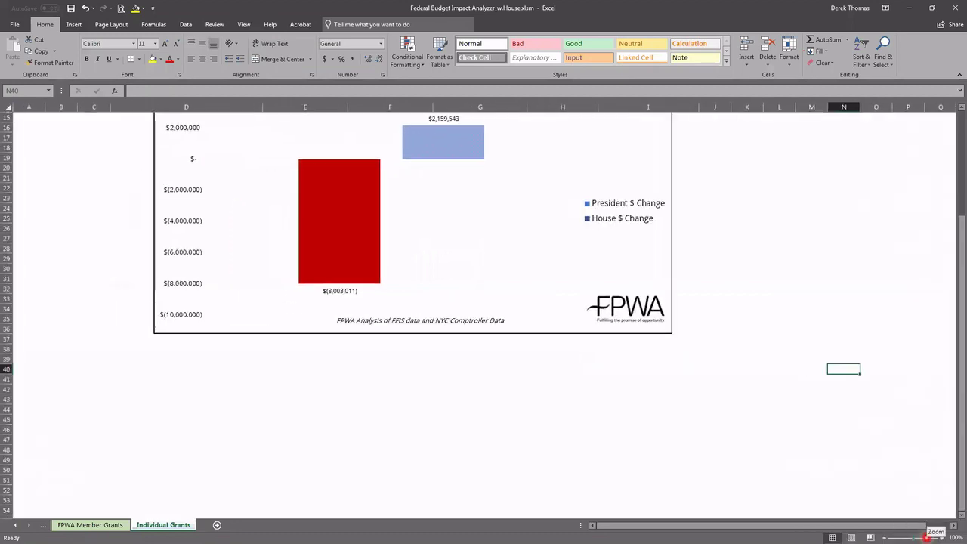
pyautogui.scroll(5, 669, 454)
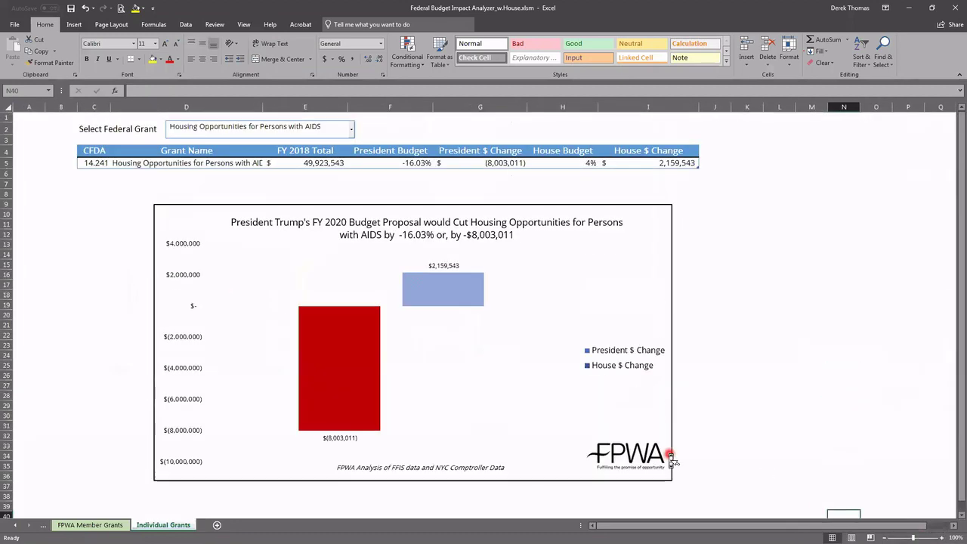
# Step: Set the federal grant to Community Services Block Grant to compare the President and House budget changes
pyautogui.click(352, 130)
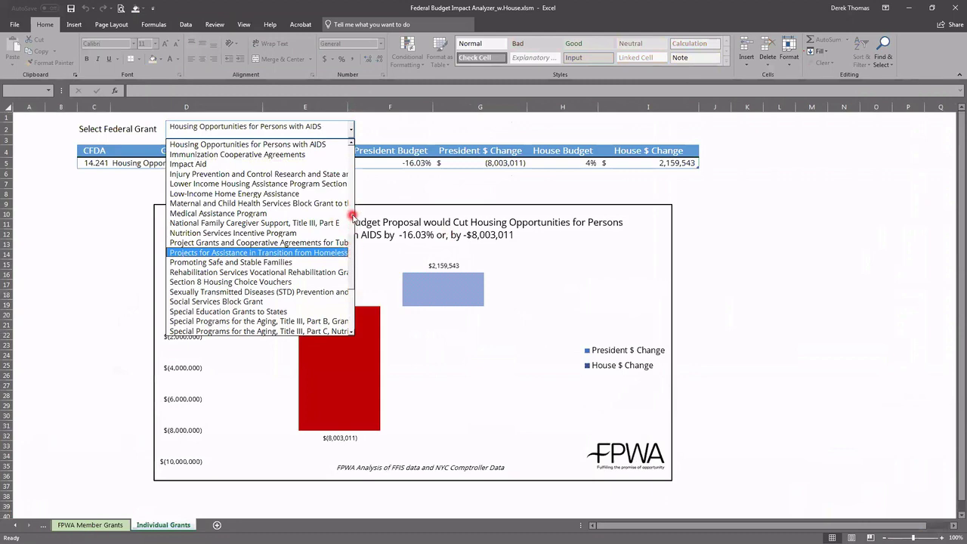
pyautogui.moveTo(353, 246); pyautogui.dragTo(356, 169)
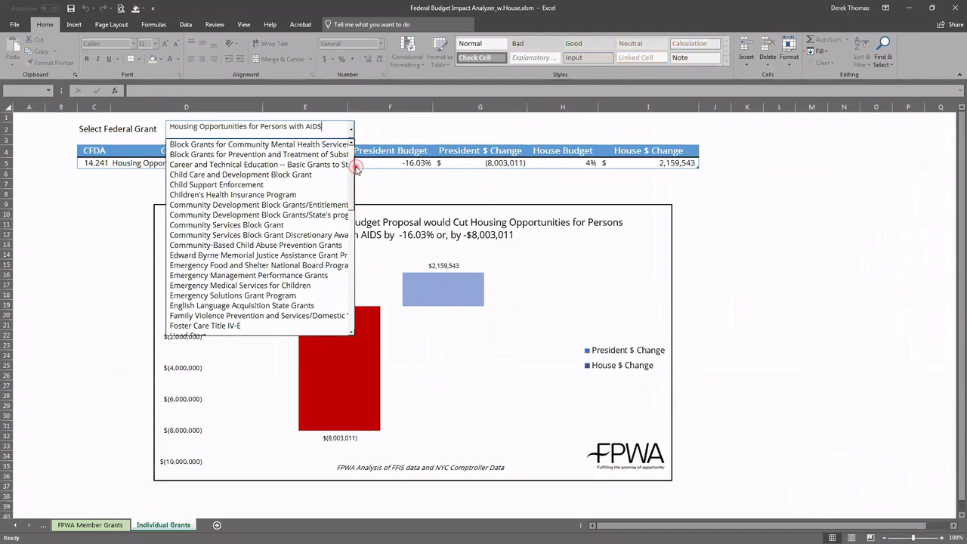
pyautogui.click(269, 224)
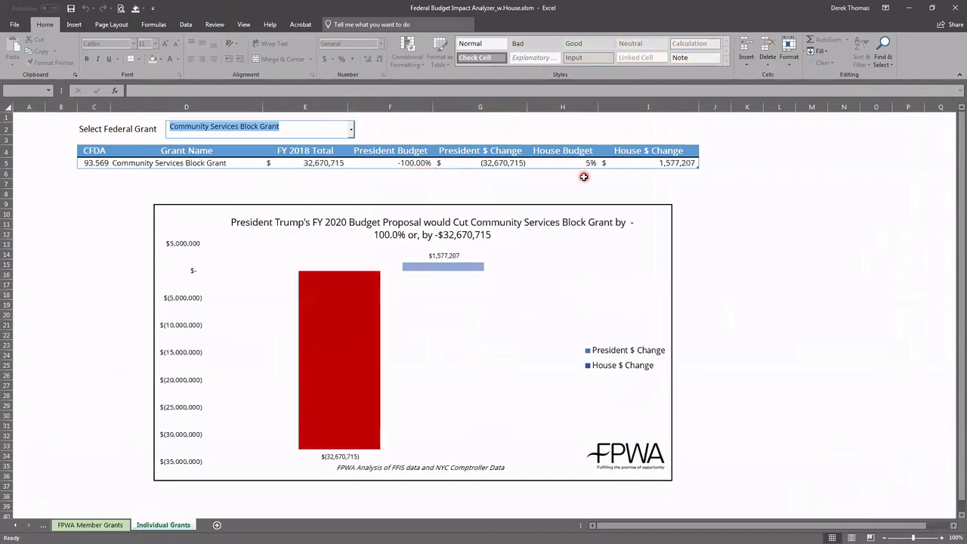
# Step: Change the federal grant to Child Support Enforcement to compare its President and House budget changes
pyautogui.click(351, 132)
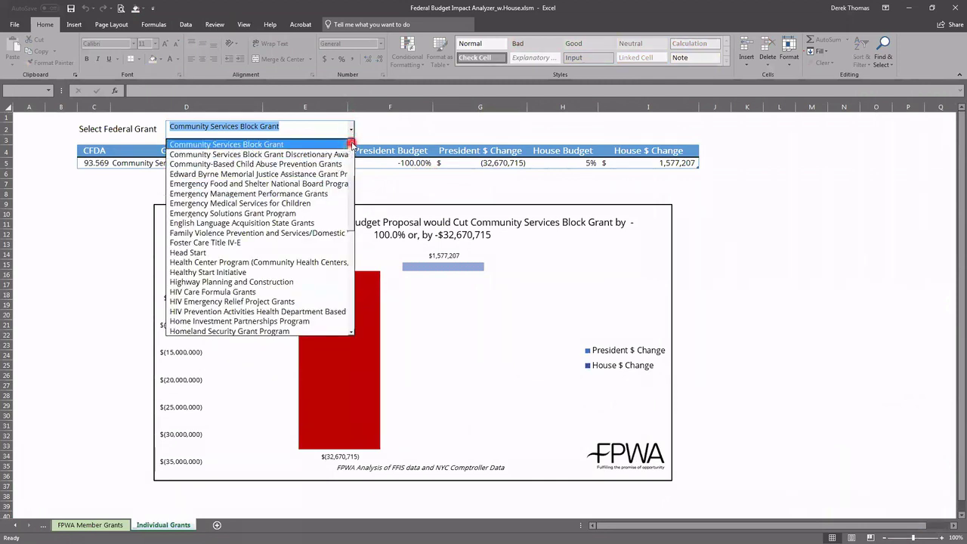
pyautogui.click(351, 144)
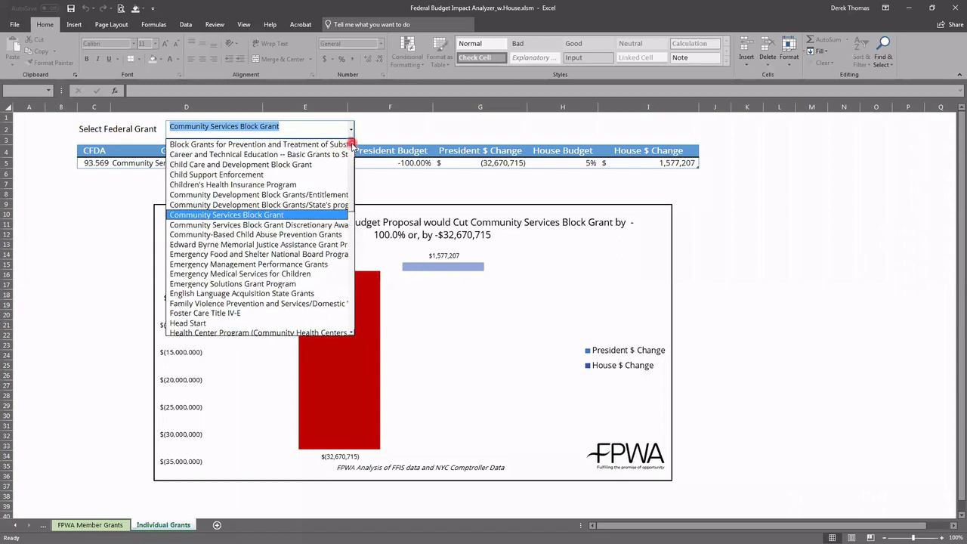
pyautogui.click(351, 144)
pyautogui.click(263, 183)
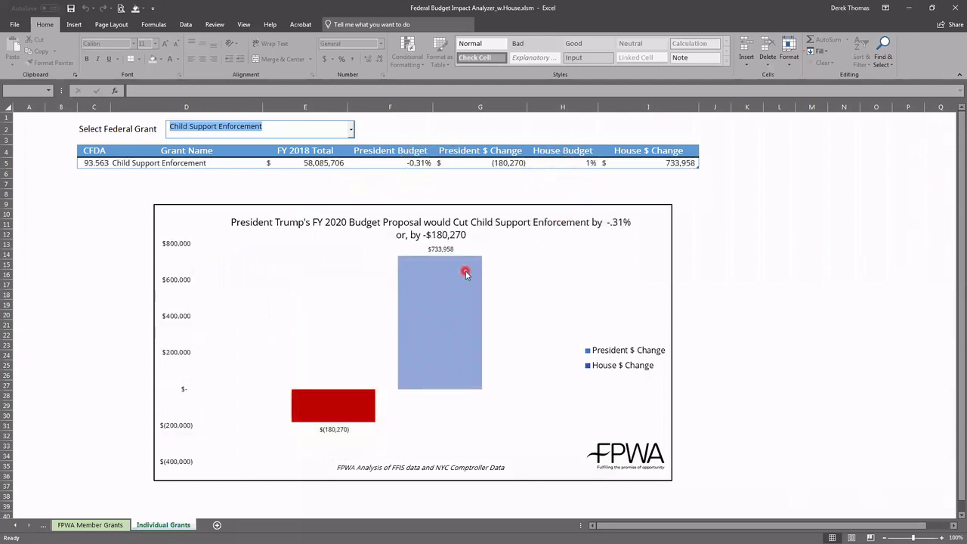
pyautogui.moveTo(466, 274)
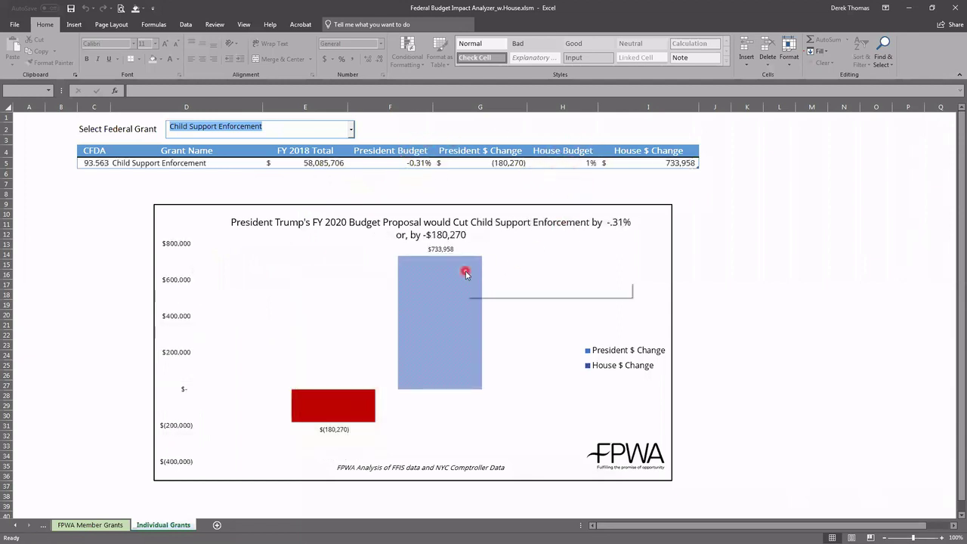
# Step: Set the federal grant back to Housing Opportunities for Persons with AIDS
pyautogui.click(352, 130)
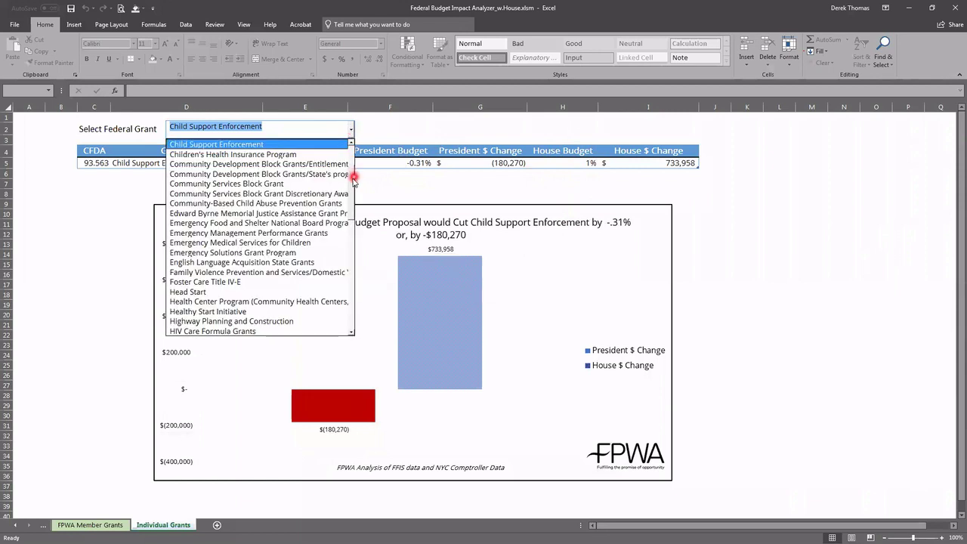
pyautogui.moveTo(352, 182); pyautogui.dragTo(349, 235)
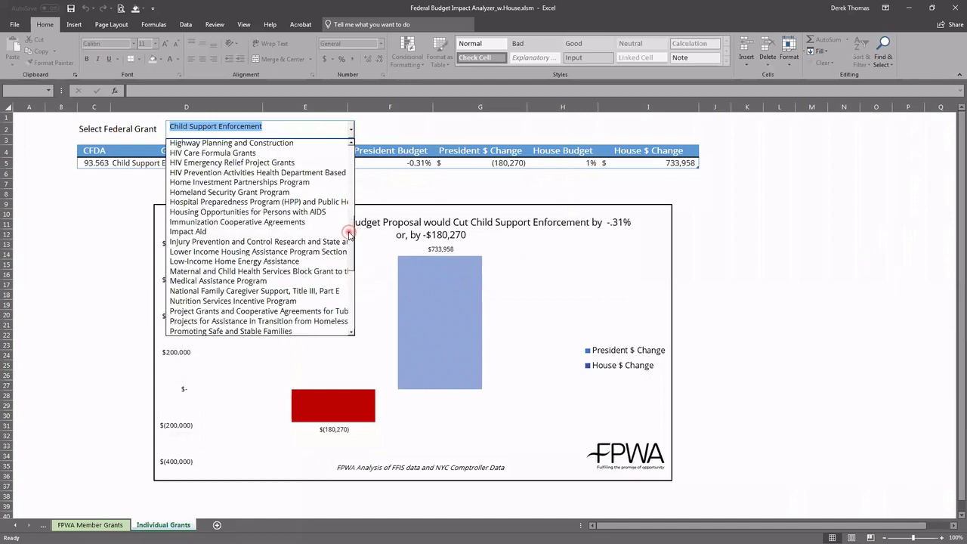
pyautogui.click(302, 212)
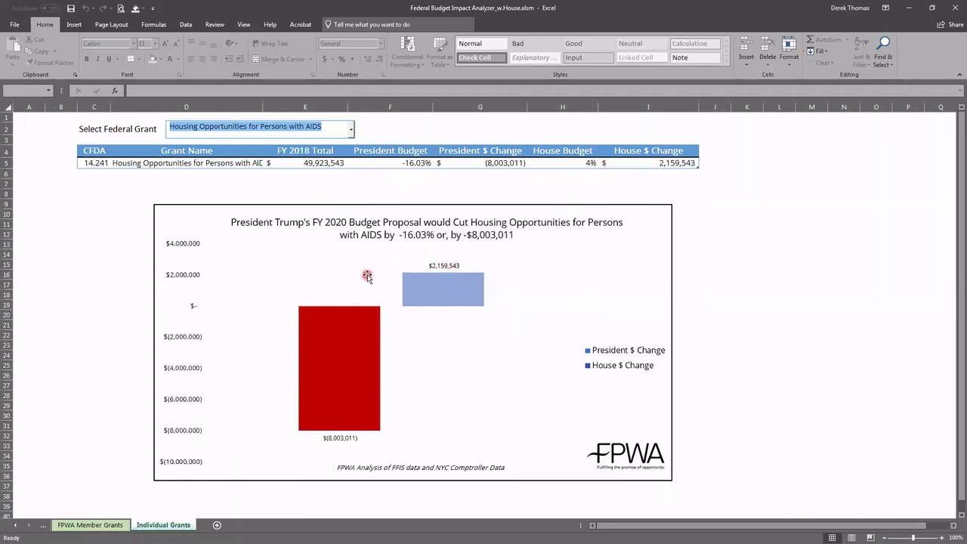
# Step: Minimize both budget workbooks and switch to the FPWA Federal Funds Tracker Open Data page in the browser
pyautogui.click(912, 8)
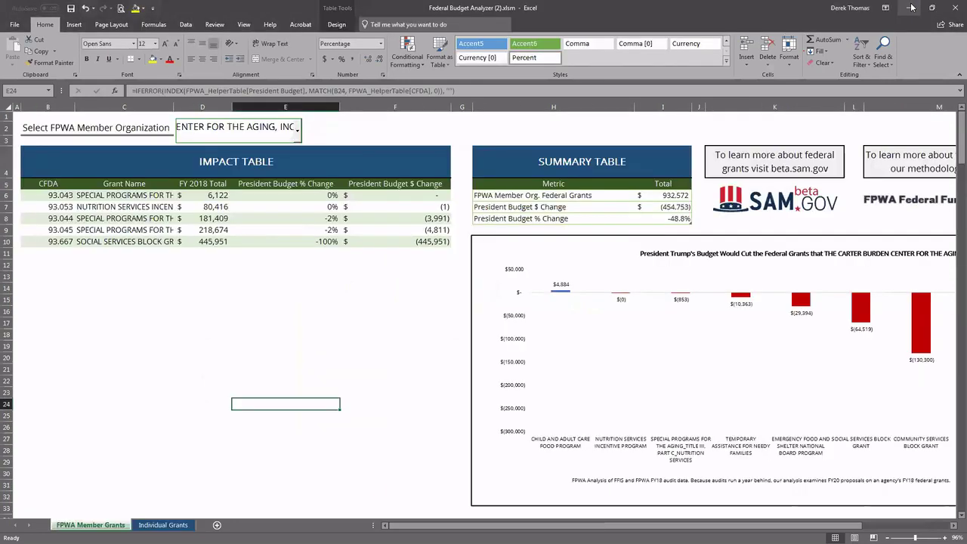
pyautogui.click(913, 8)
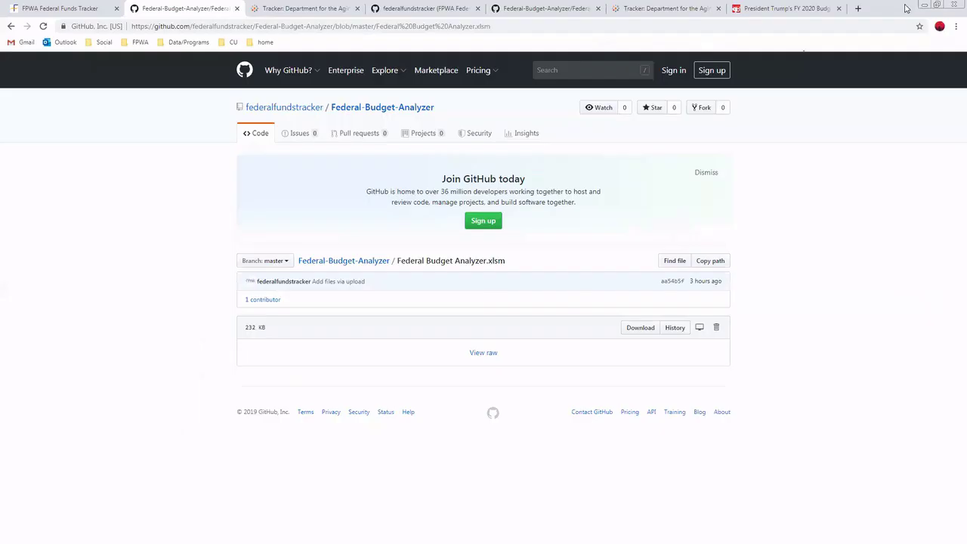
pyautogui.rightClick(42, 6)
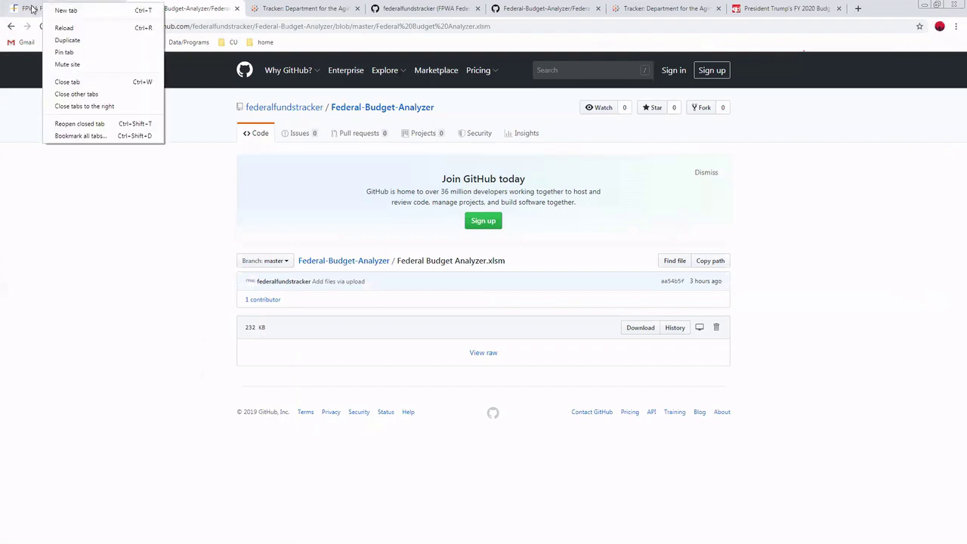
pyautogui.click(32, 9)
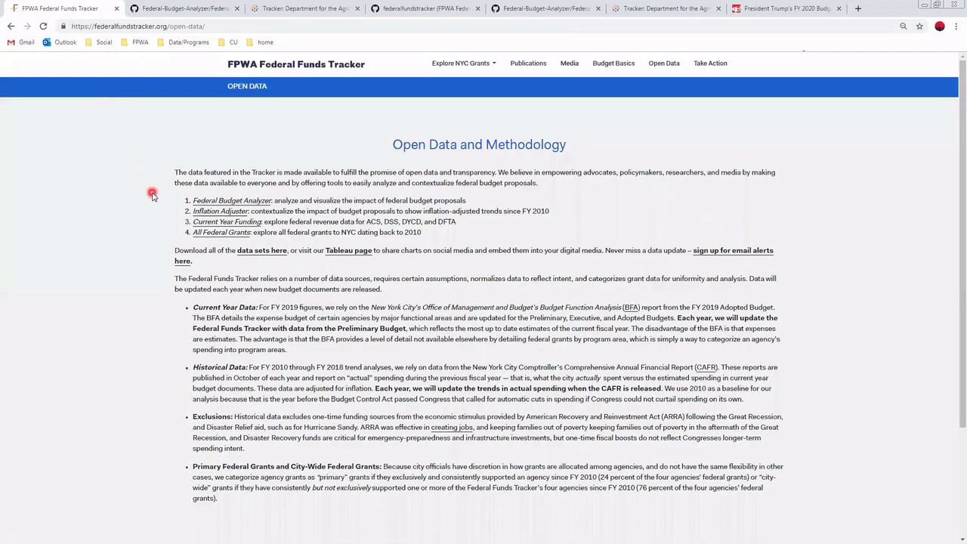
# Step: Open the Inflation Adjuster's GitHub repository from the Open Data page in a new tab
pyautogui.rightClick(201, 210)
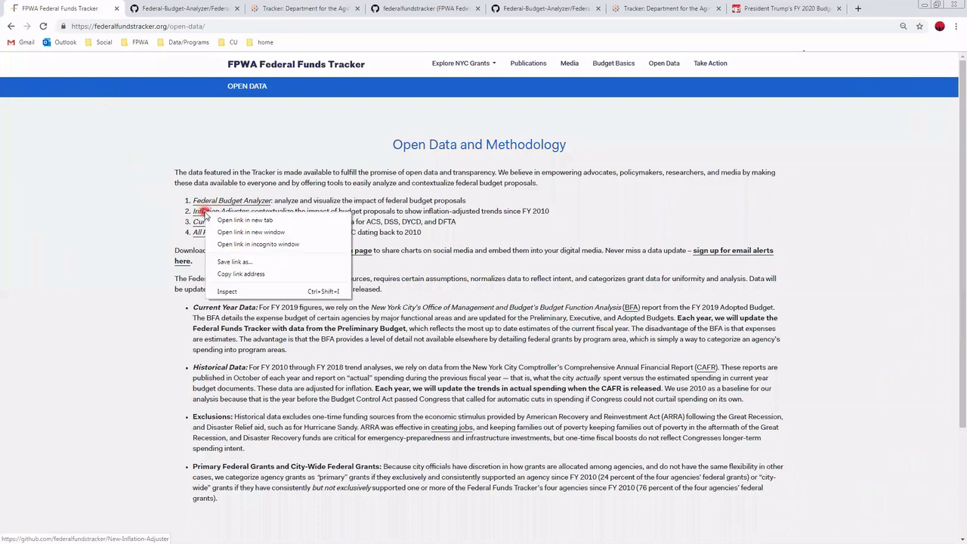
pyautogui.click(204, 214)
pyautogui.click(204, 215)
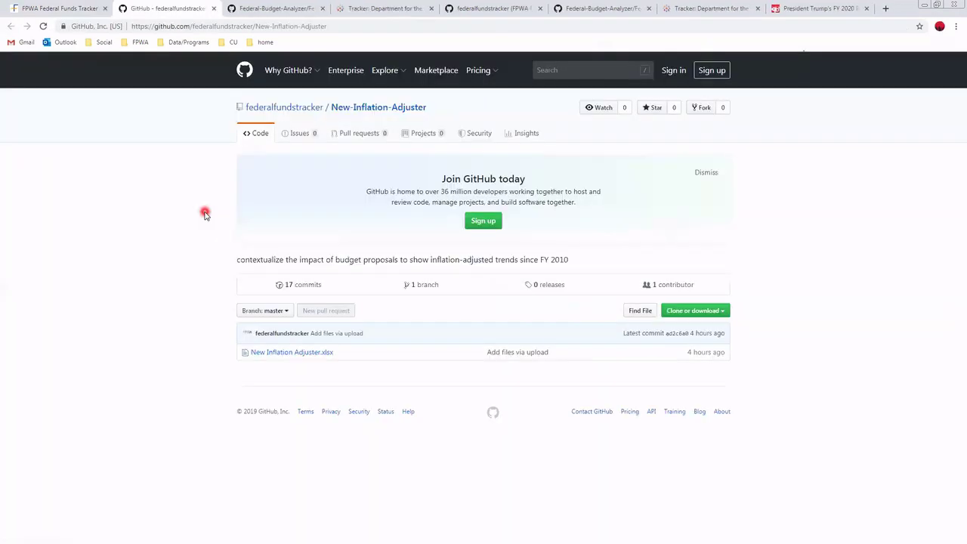
# Step: Download New Inflation Adjuster.xlsx from its GitHub file page and open the workbook in a maximized Excel window
pyautogui.rightClick(278, 354)
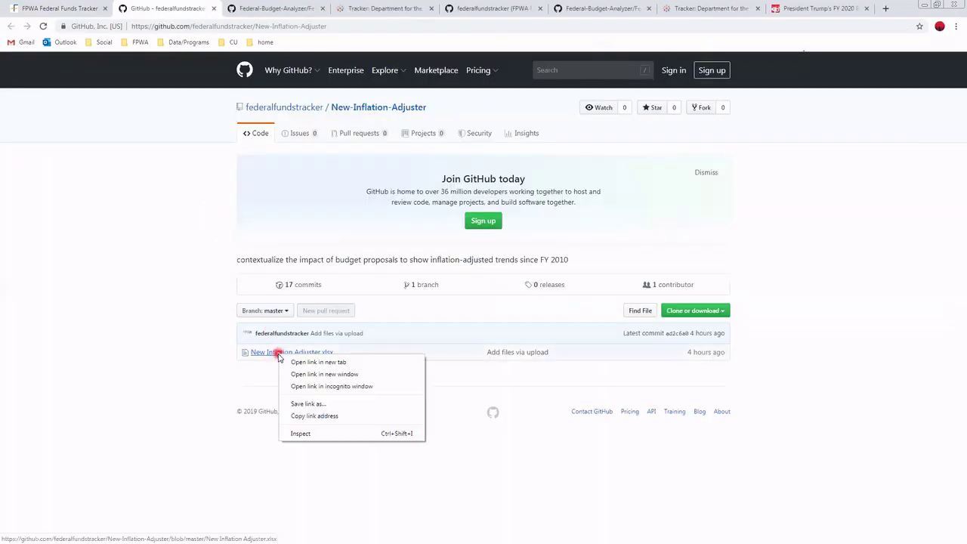
pyautogui.click(277, 354)
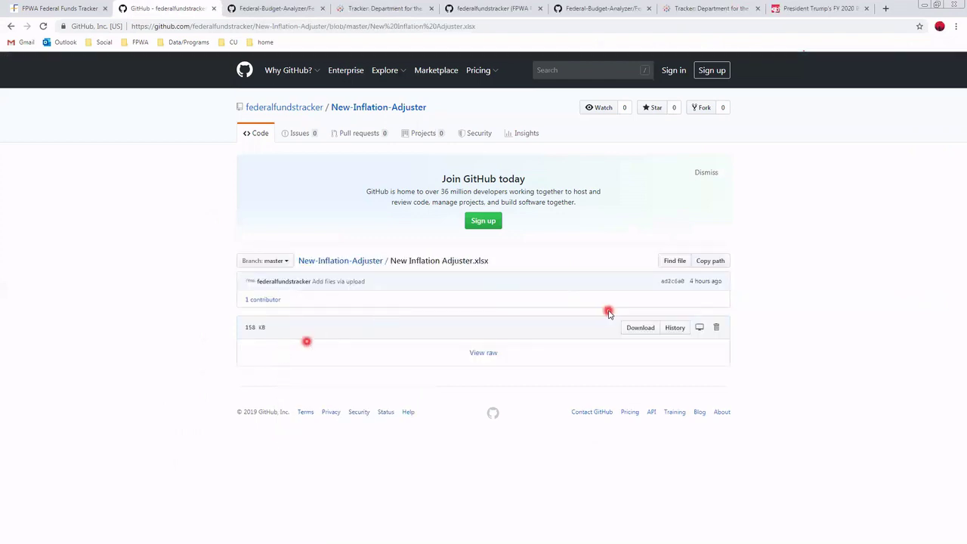
pyautogui.click(640, 328)
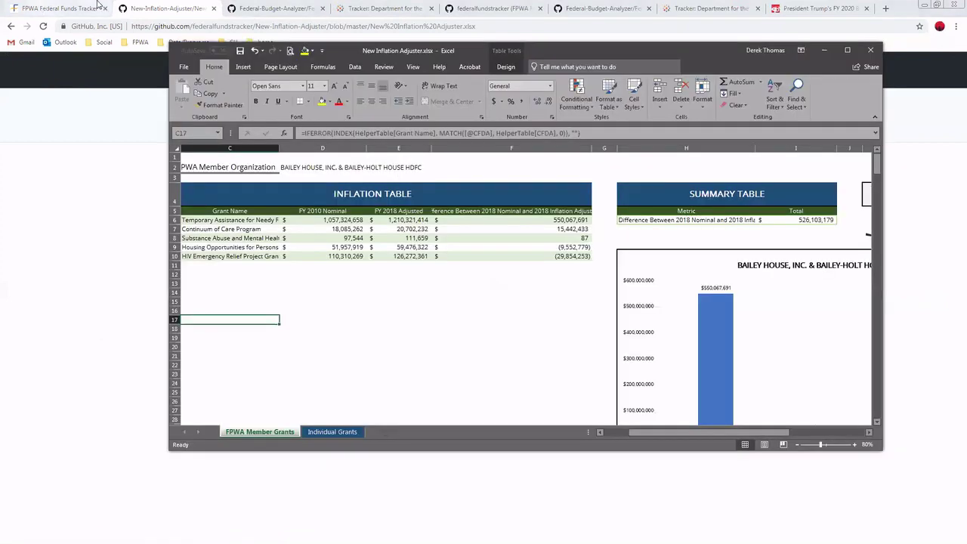
pyautogui.click(847, 50)
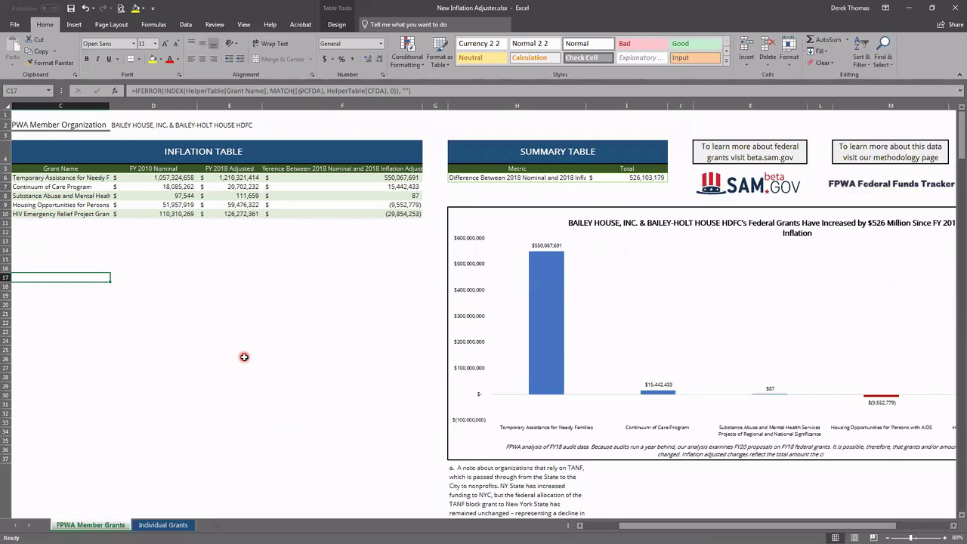
# Step: Set the FPWA member organization to CHINESE-AMERICAN PLANNING COUNCIL on the FPWA Member Grants sheet
pyautogui.click(119, 127)
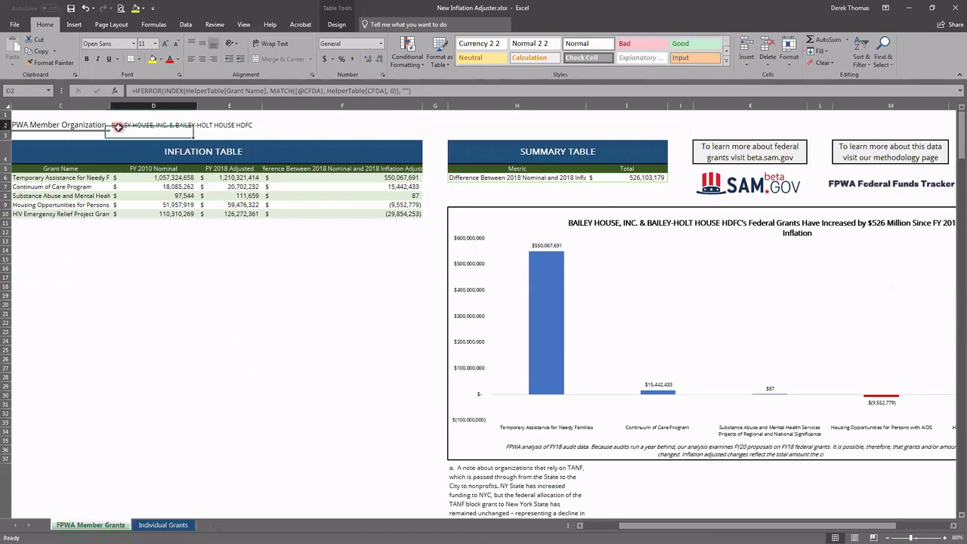
pyautogui.rightClick(119, 127)
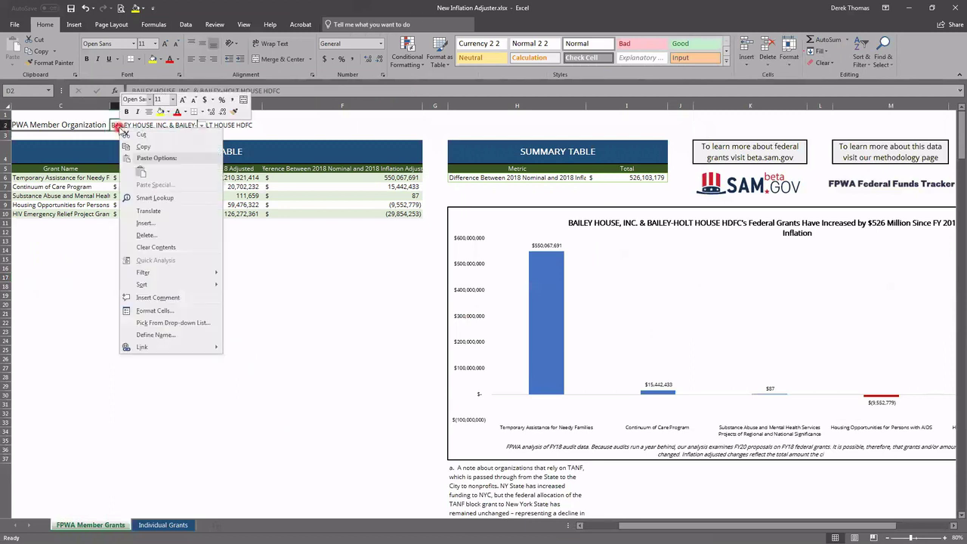
pyautogui.click(200, 127)
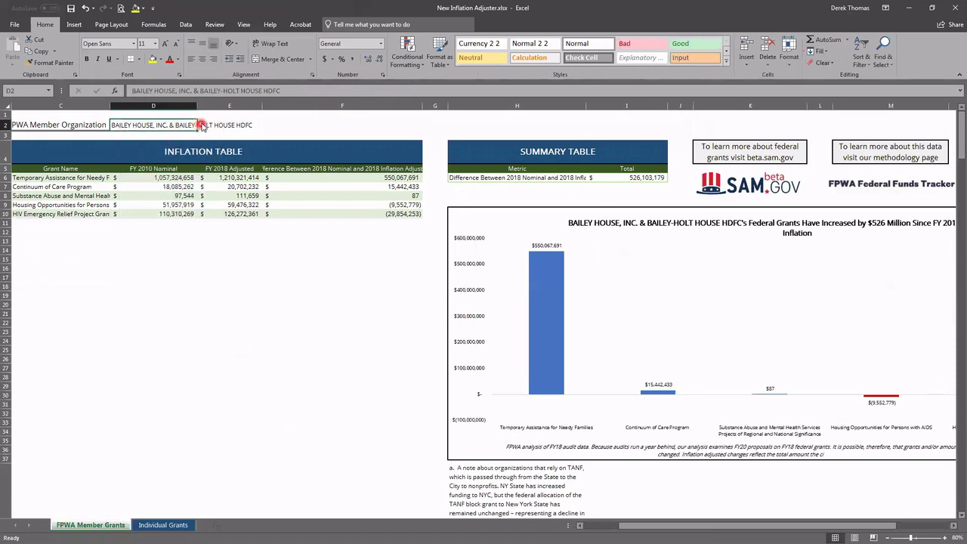
pyautogui.click(201, 127)
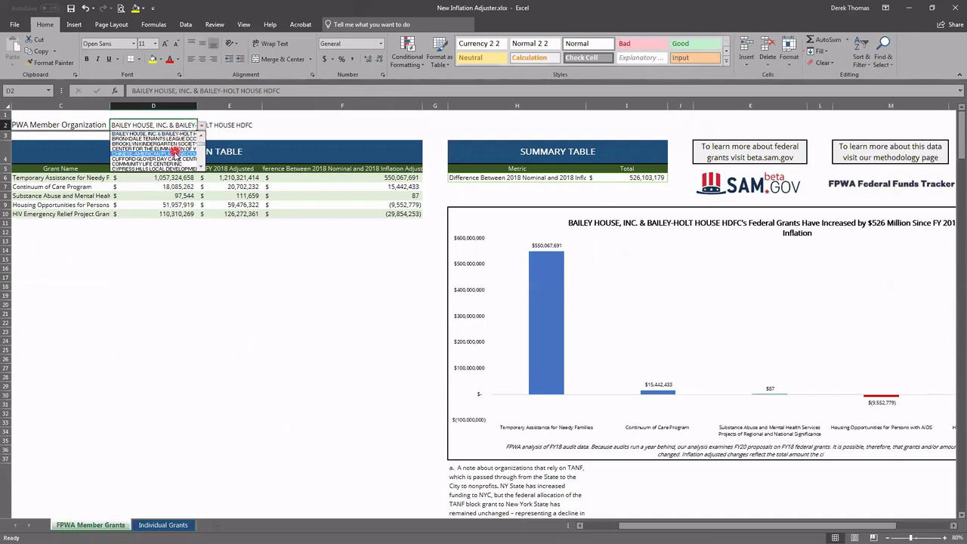
pyautogui.click(175, 153)
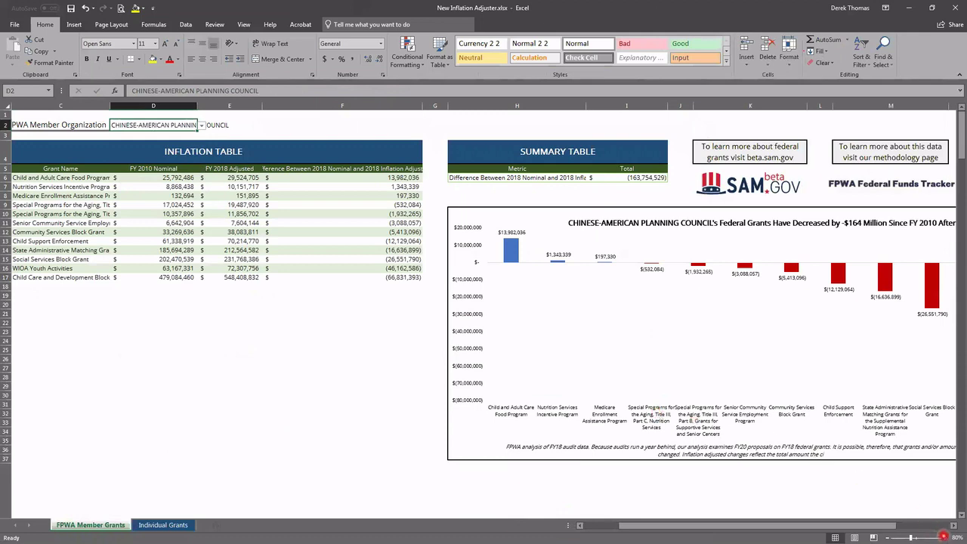
# Step: Enlarge the sheet to 100% and examine the Chinese-American Planning Council's inflation table, summary table and grant chart
pyautogui.rightClick(945, 537)
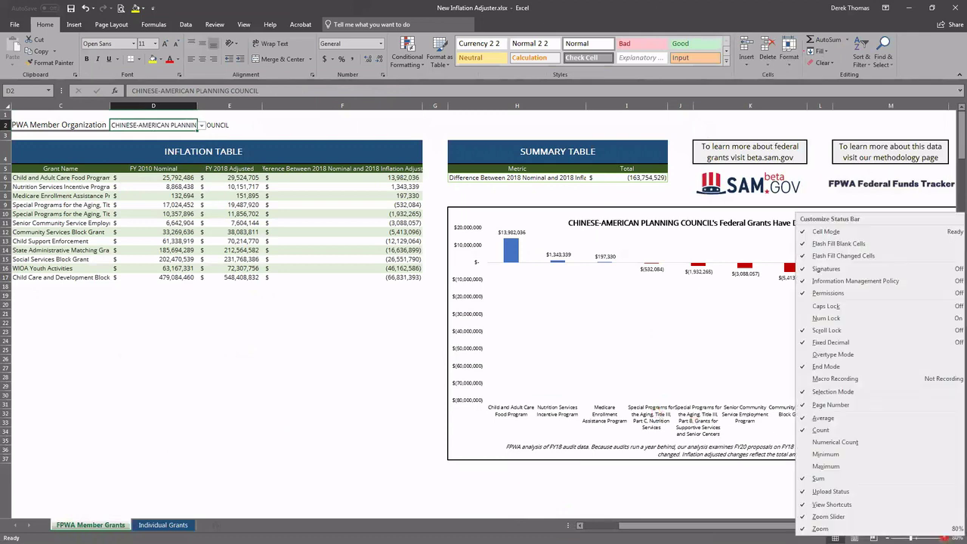
pyautogui.click(944, 536)
pyautogui.click(945, 537)
pyautogui.click(945, 537)
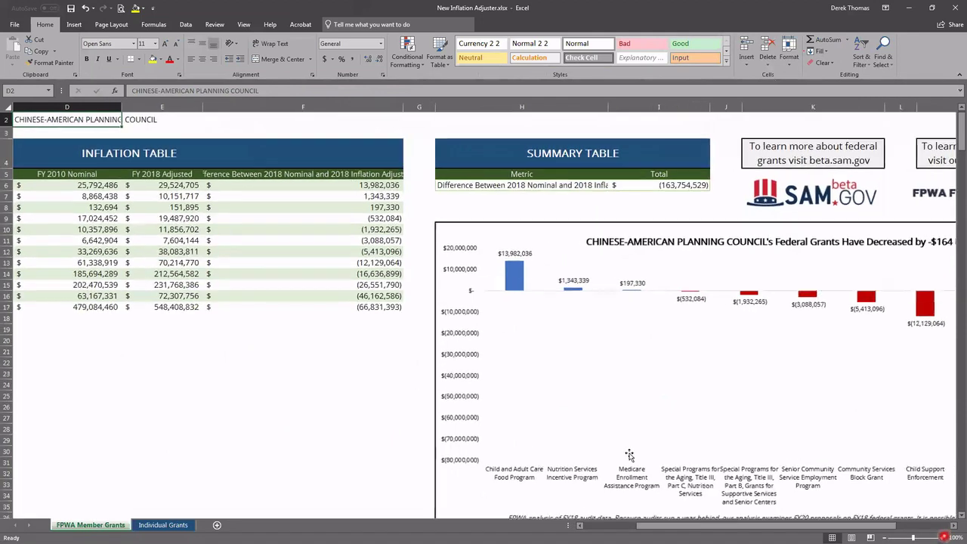
pyautogui.hscroll(-3, 291, 415)
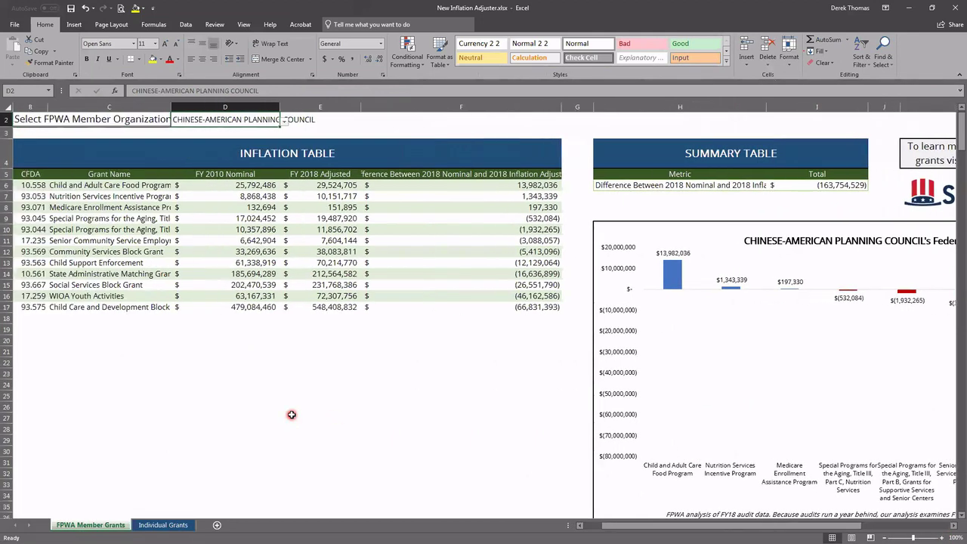
pyautogui.hscroll(3, 294, 418)
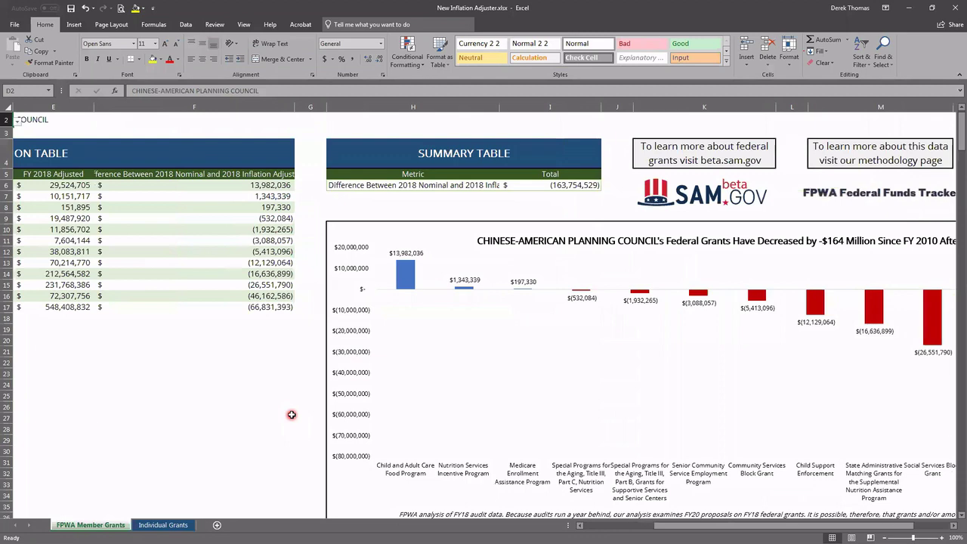
pyautogui.hscroll(3, 292, 415)
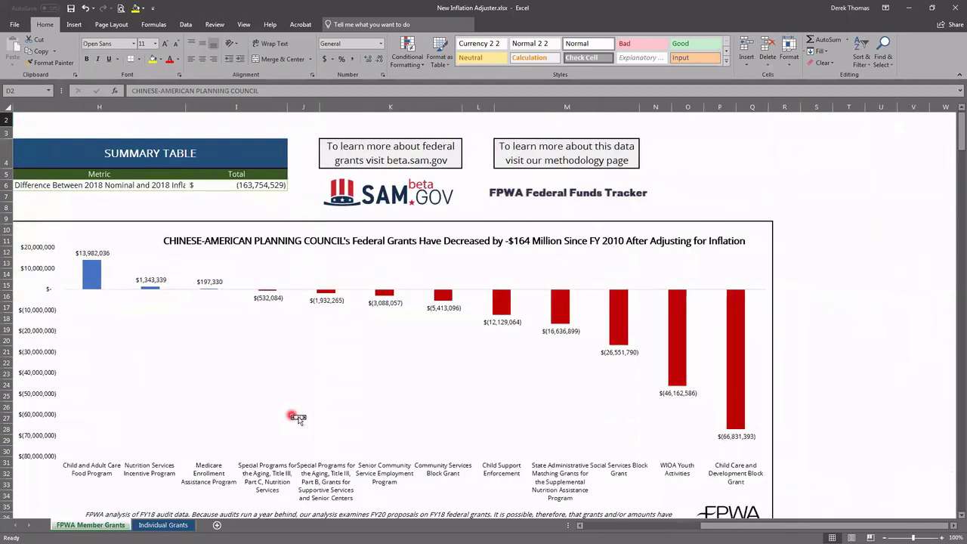
pyautogui.hscroll(-2, 292, 417)
pyautogui.hscroll(2, 291, 415)
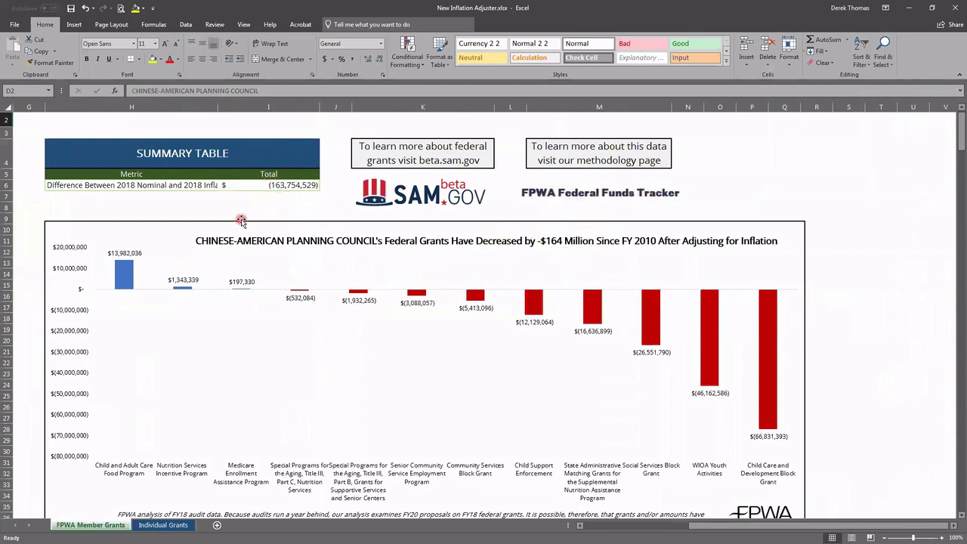
pyautogui.hscroll(-3, 248, 222)
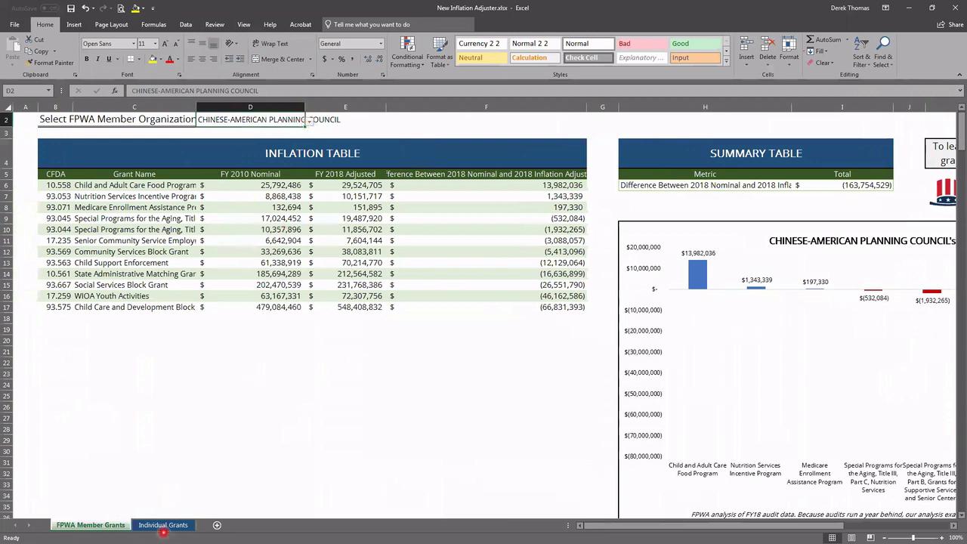
# Step: Look at the federal grant choices on the Individual Grants sheet and return to the FPWA Member Grants sheet
pyautogui.rightClick(163, 527)
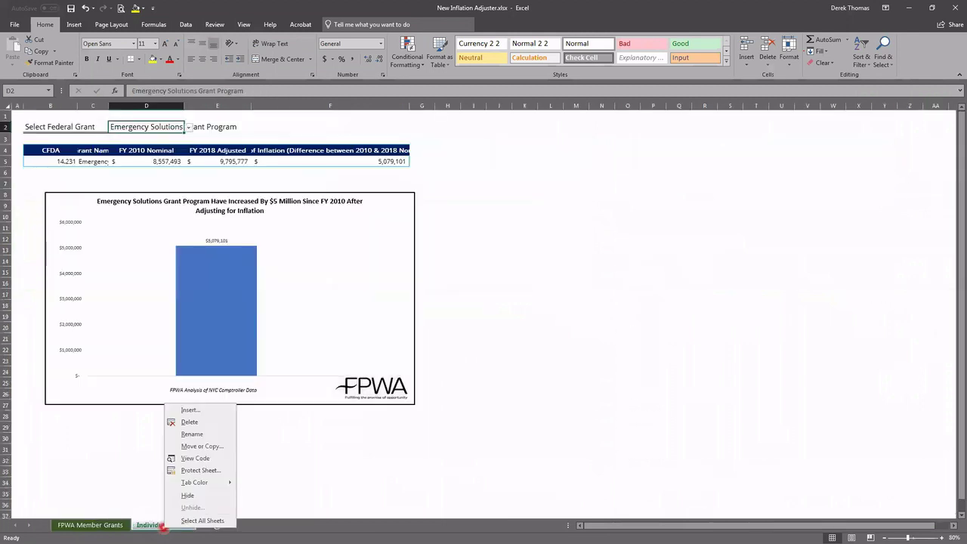
pyautogui.click(189, 128)
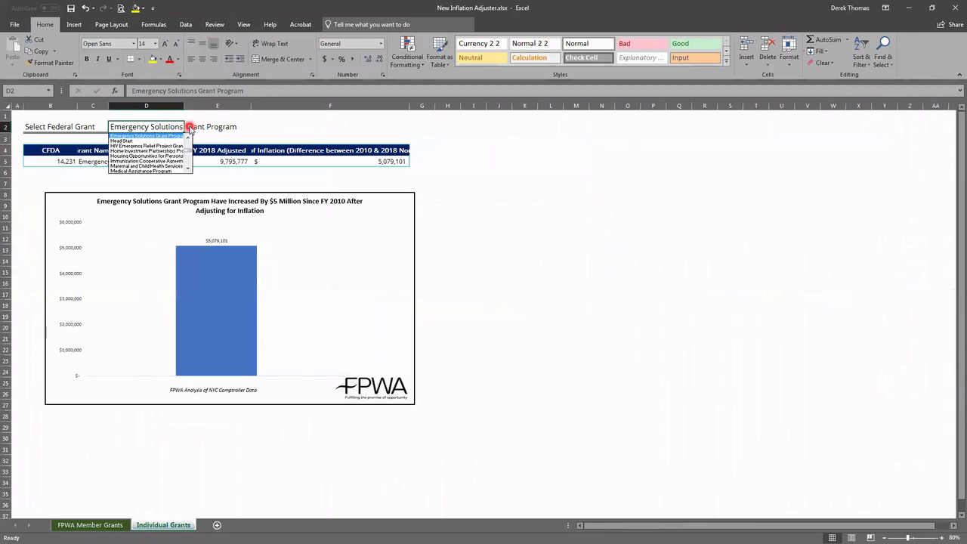
pyautogui.click(189, 128)
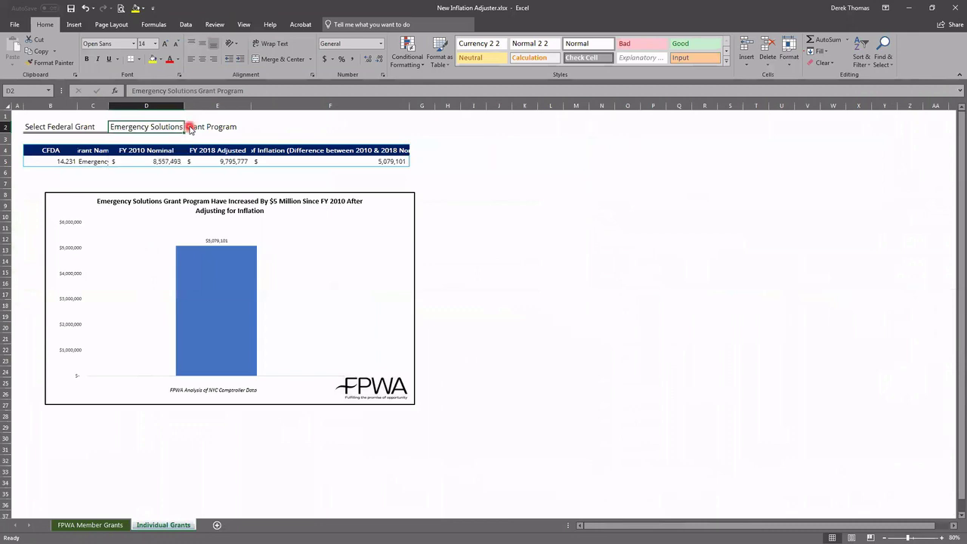
pyautogui.rightClick(91, 525)
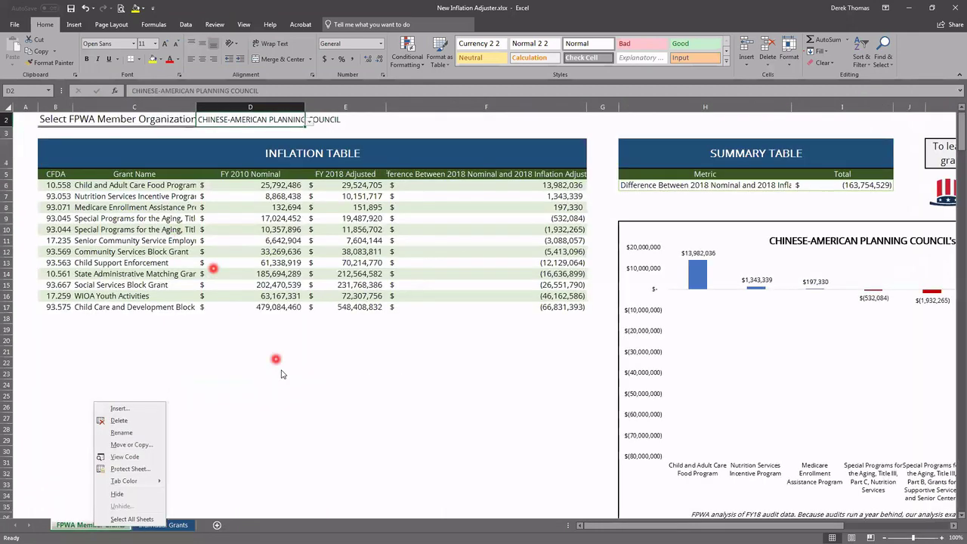
pyautogui.click(277, 367)
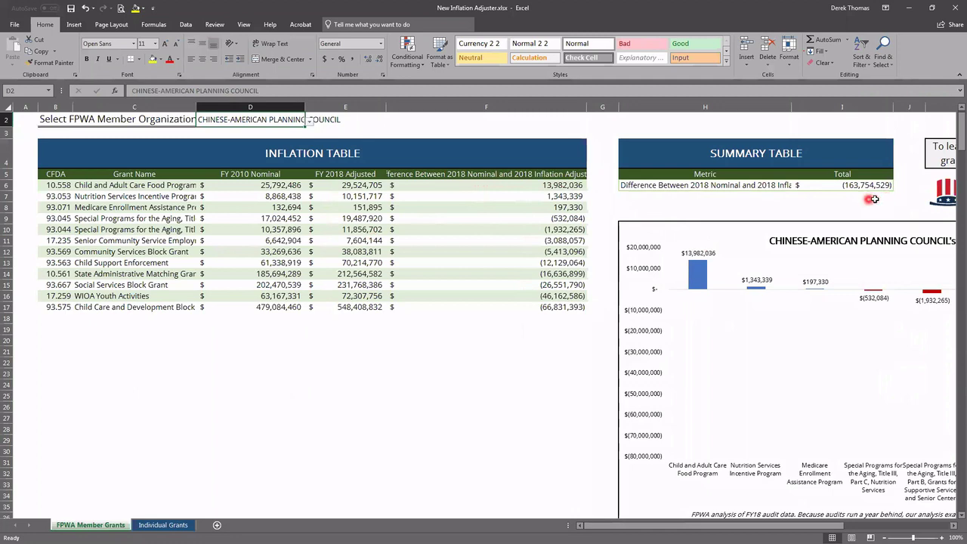
# Step: Change the FPWA member organization to UNIVERSITY SETTLEMENT SOCIETY OF NEW YORK, INC
pyautogui.hscroll(3, 873, 199)
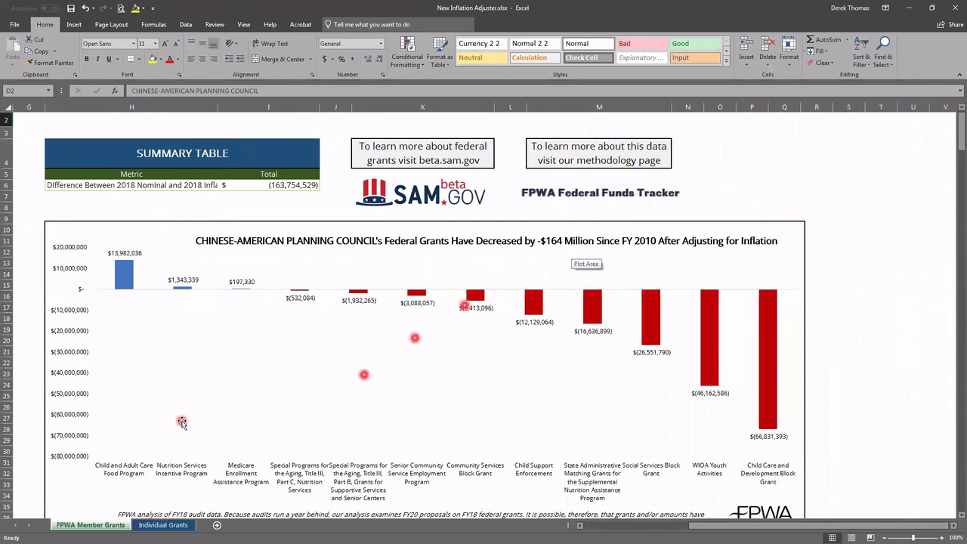
pyautogui.hscroll(-3, 182, 422)
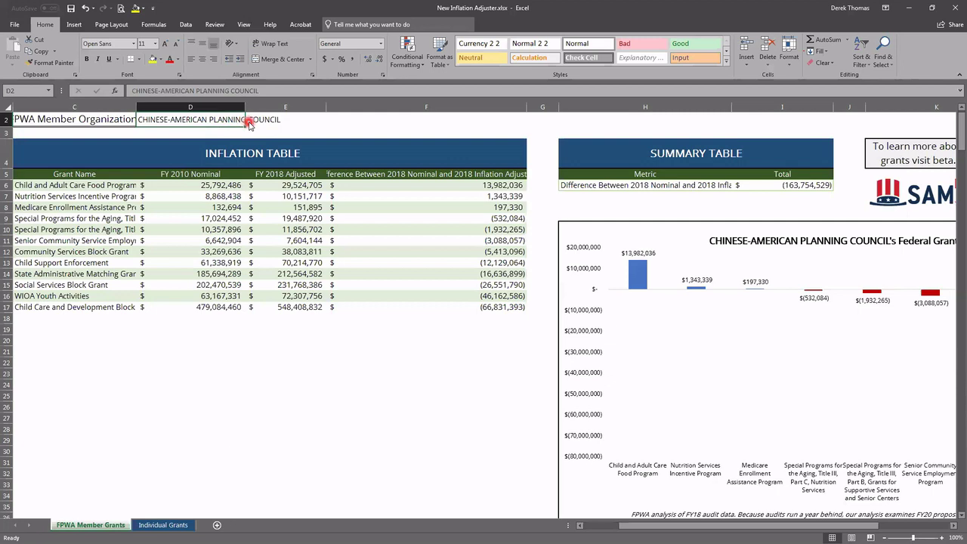
pyautogui.click(250, 121)
pyautogui.click(248, 176)
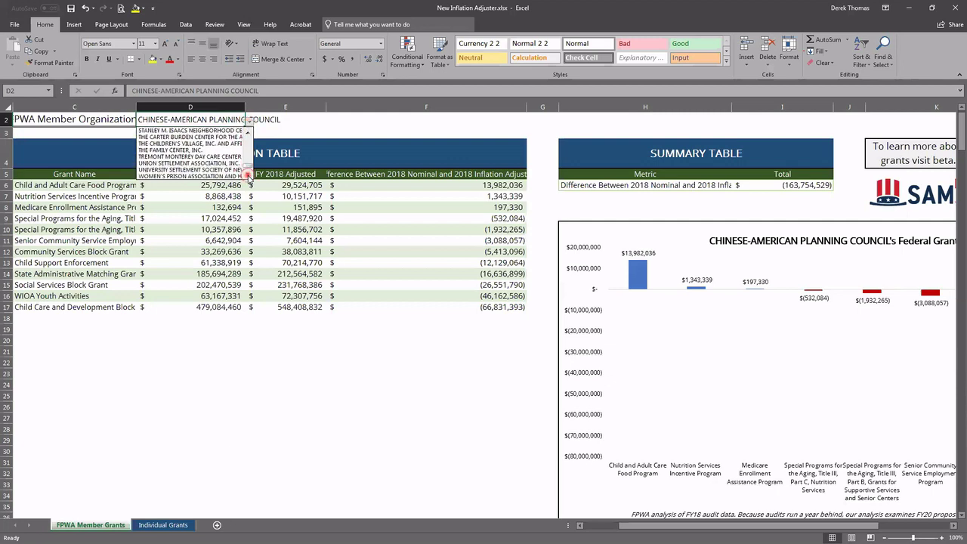
pyautogui.click(192, 171)
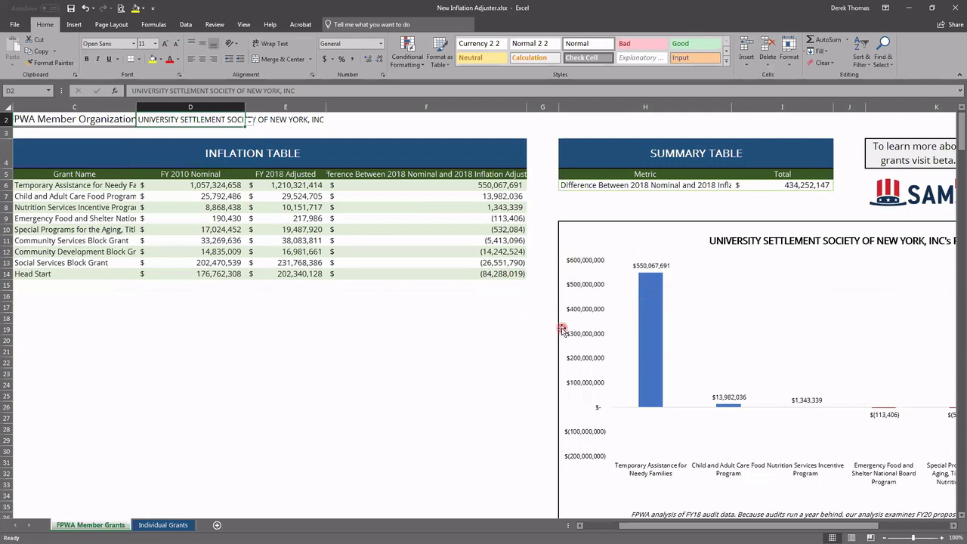
# Step: Examine University Settlement Society's inflation-adjusted grant chart and the notes on TANF funding beneath it
pyautogui.moveTo(653, 286)
pyautogui.hscroll(2, 716, 342)
pyautogui.hscroll(3, 715, 342)
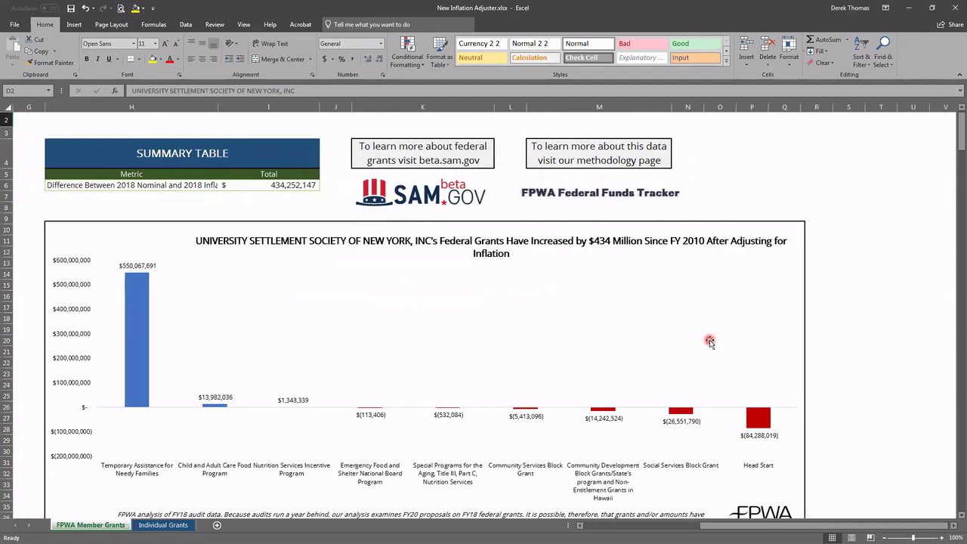
pyautogui.scroll(-3, 710, 341)
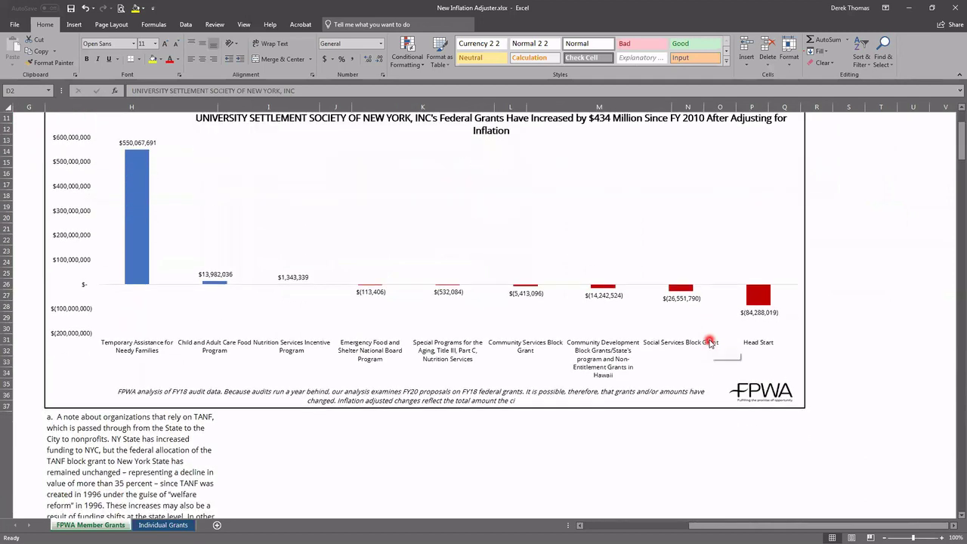
pyautogui.scroll(-3, 711, 343)
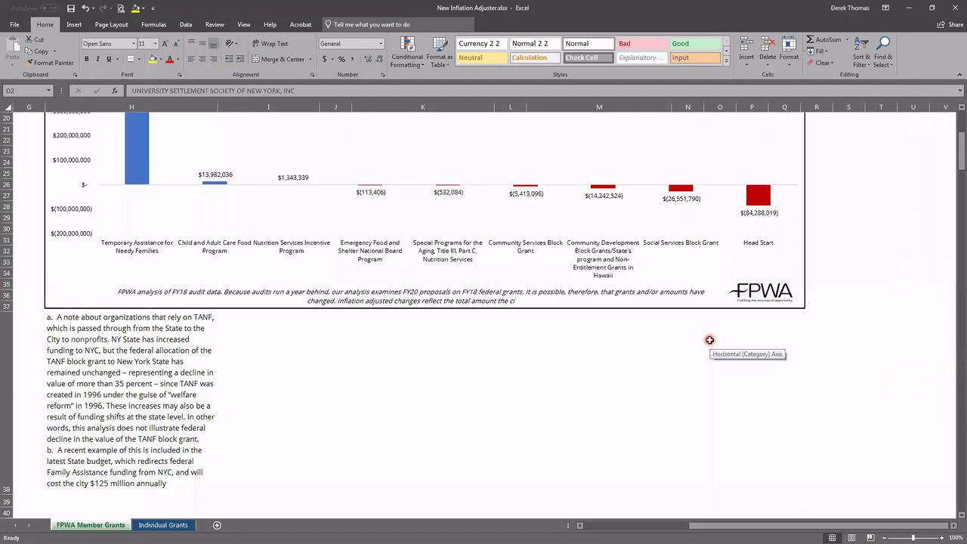
pyautogui.scroll(6, 709, 340)
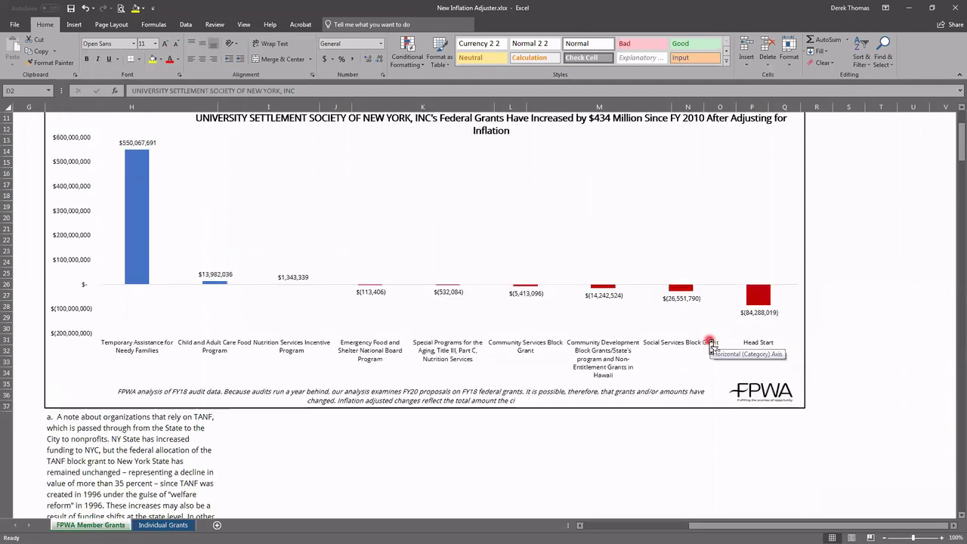
pyautogui.hscroll(-3, 710, 340)
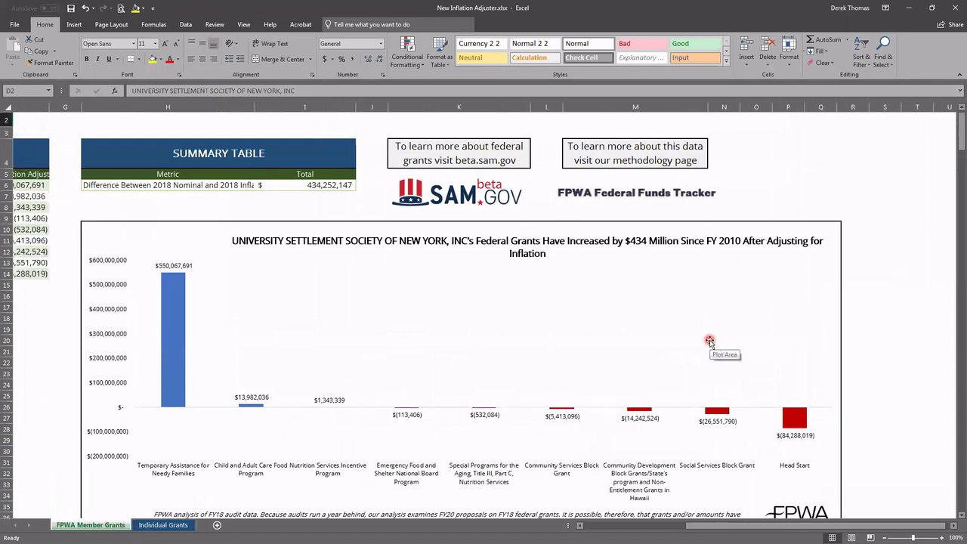
pyautogui.hscroll(-2, 710, 340)
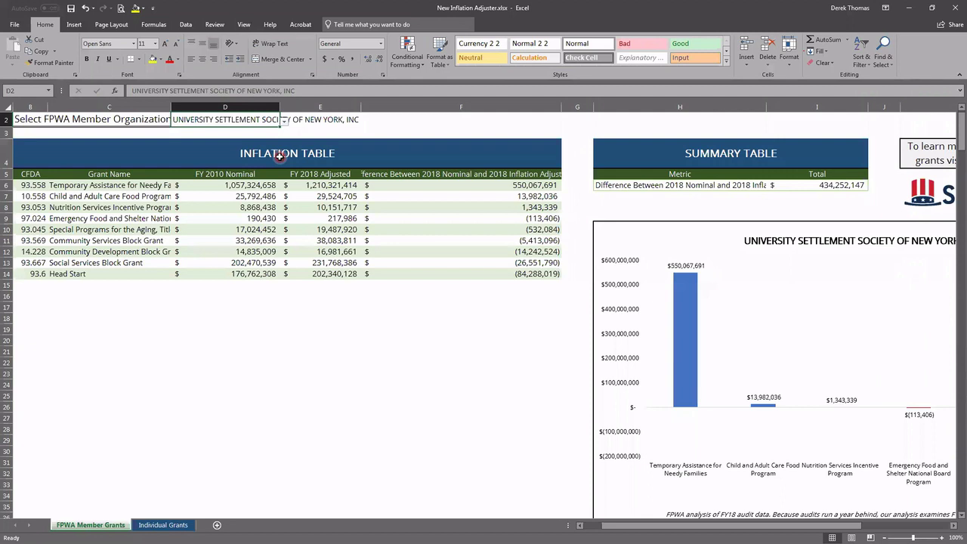
# Step: Set the FPWA member organization to THE CARTER BURDEN CENTER FOR THE AGING, INC. and review its grant chart
pyautogui.click(284, 120)
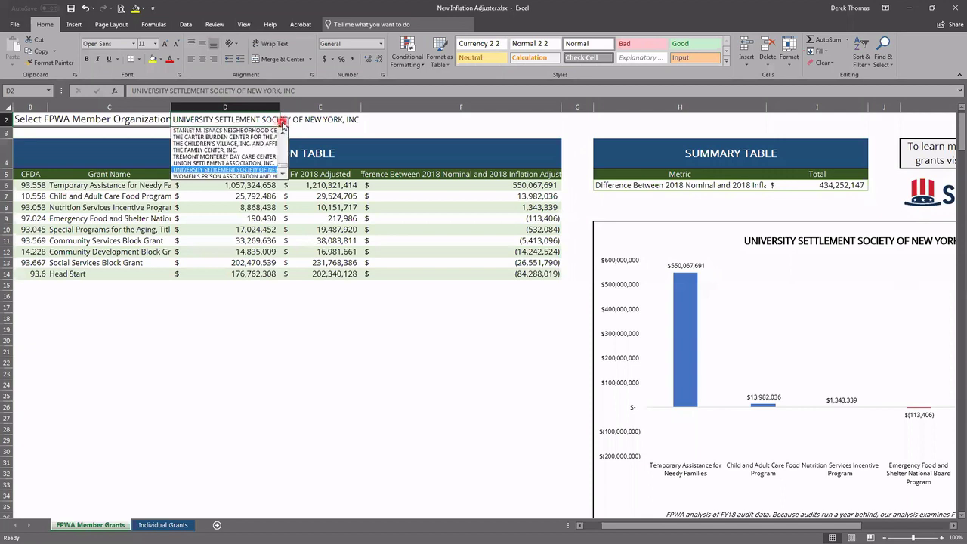
pyautogui.click(240, 138)
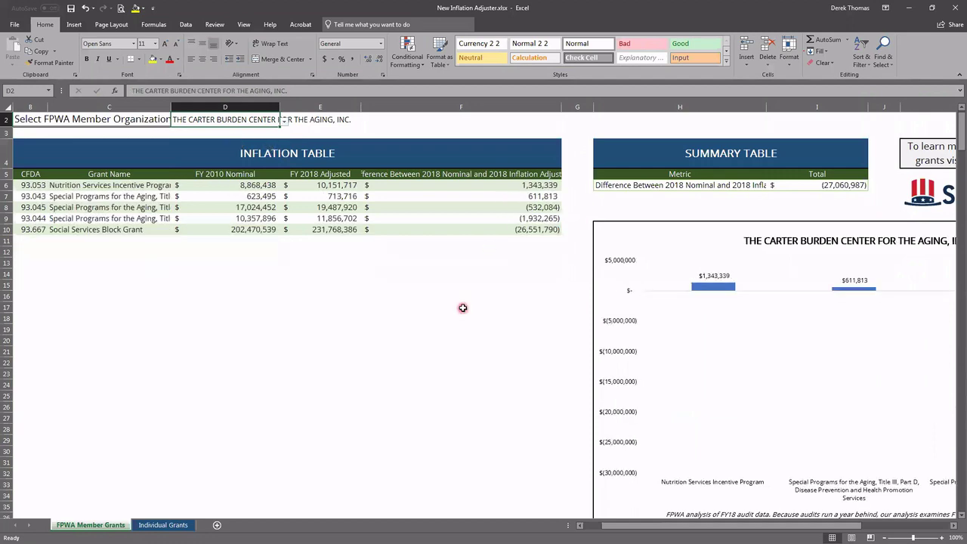
pyautogui.hscroll(5, 462, 308)
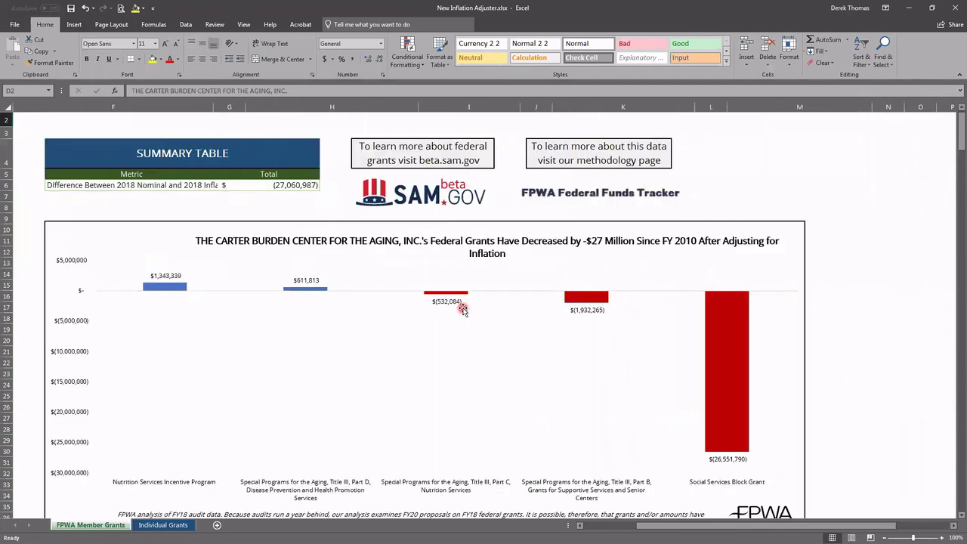
pyautogui.hscroll(-3, 463, 310)
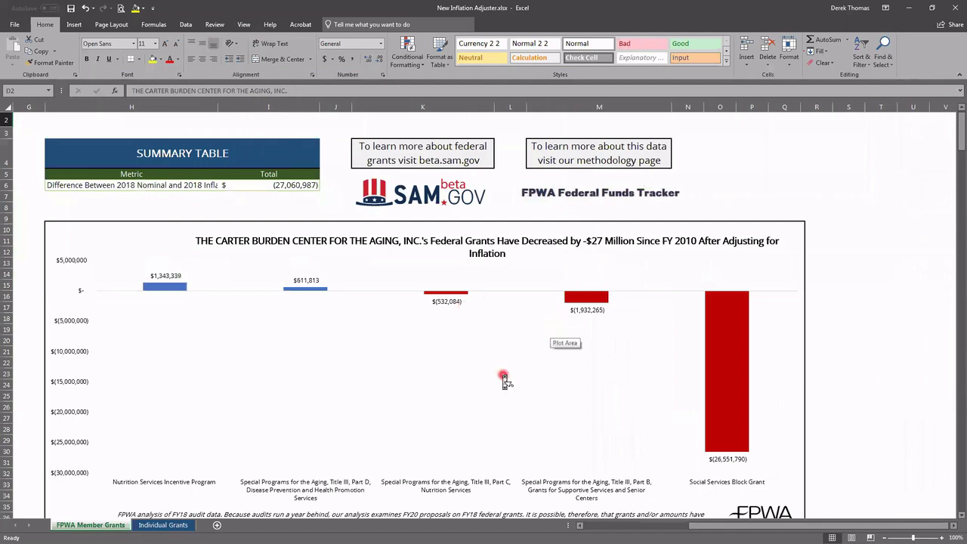
pyautogui.scroll(-2, 503, 376)
pyautogui.scroll(2, 503, 376)
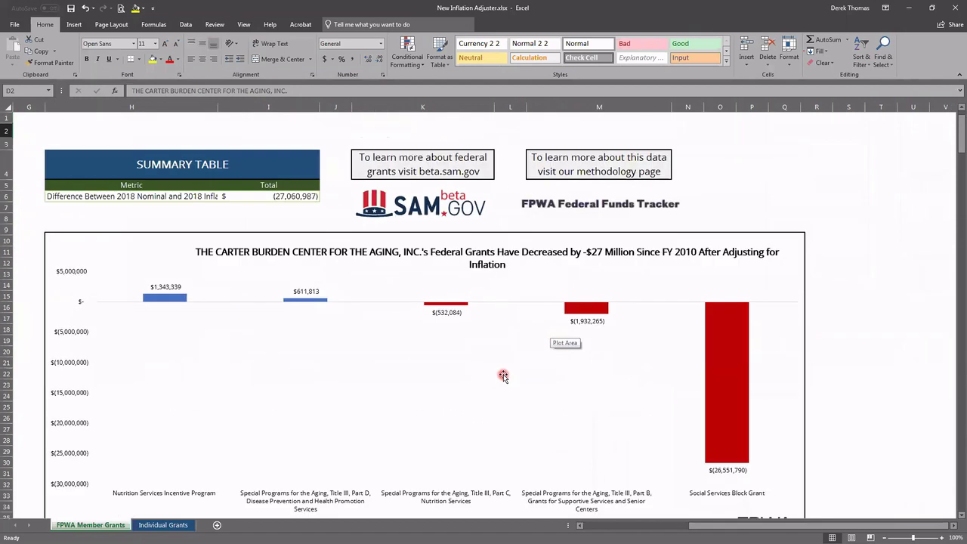
# Step: Set the federal grant on the Individual Grants sheet to Social Services Block Grant
pyautogui.click(154, 526)
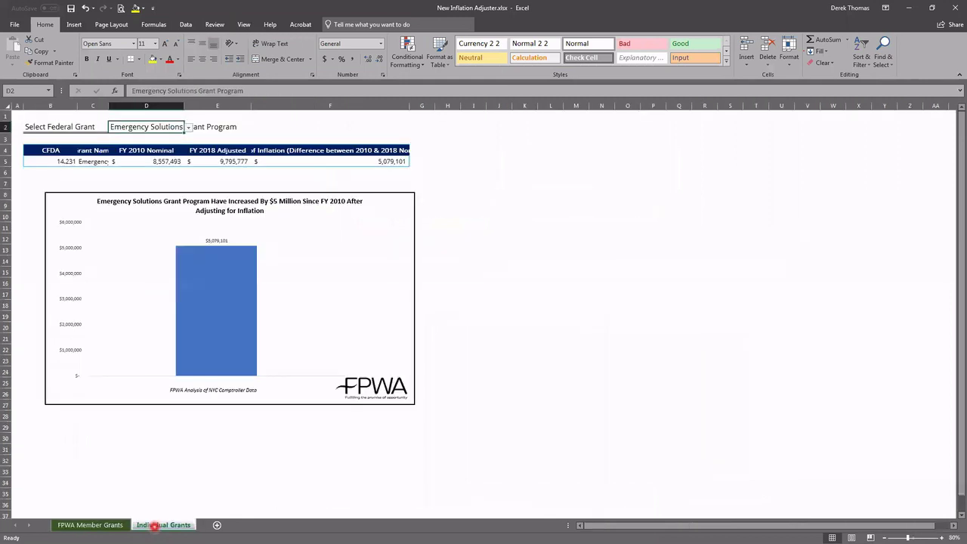
pyautogui.click(188, 128)
pyautogui.click(189, 128)
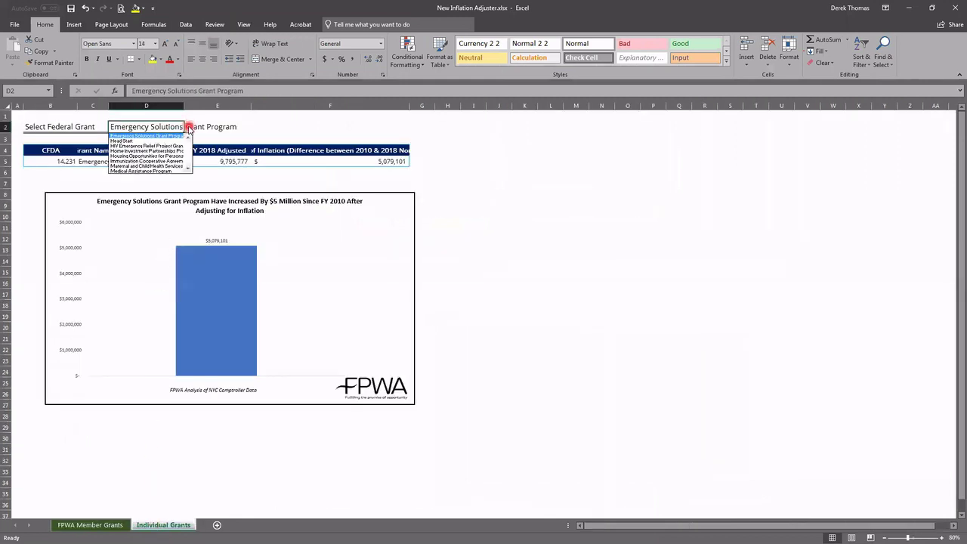
pyautogui.click(189, 171)
pyautogui.click(189, 171)
pyautogui.click(189, 172)
pyautogui.click(189, 172)
pyautogui.click(189, 171)
pyautogui.click(189, 171)
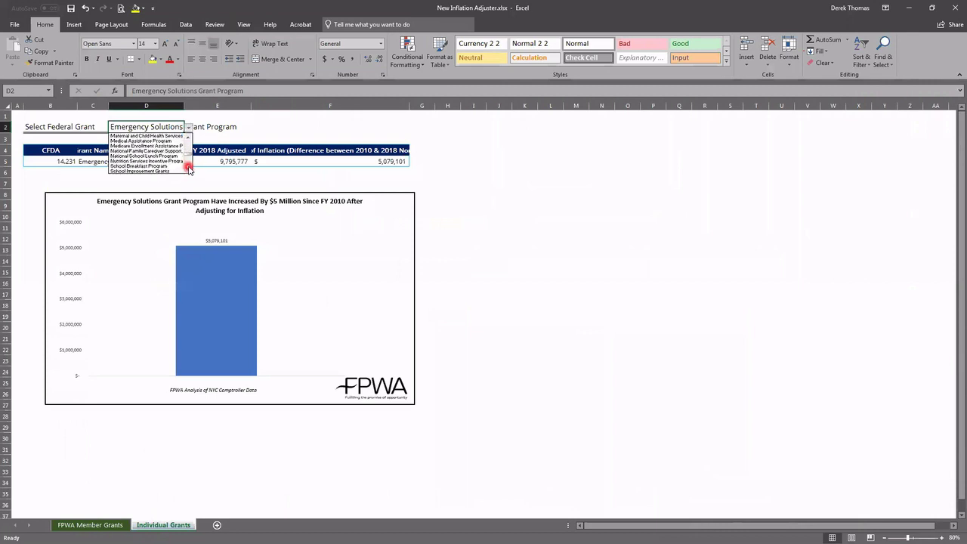
pyautogui.click(189, 171)
pyautogui.click(189, 171)
pyautogui.click(189, 171)
pyautogui.click(189, 171)
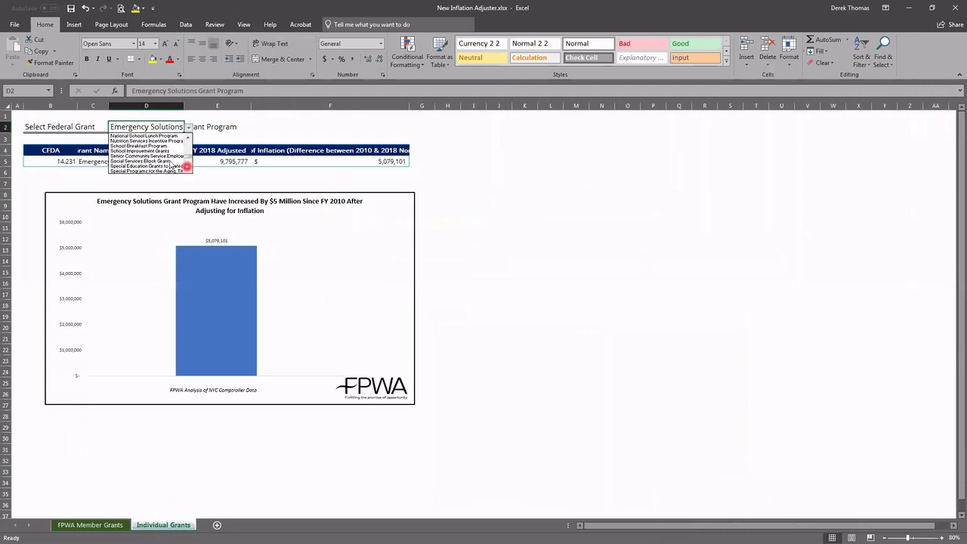
pyautogui.click(166, 161)
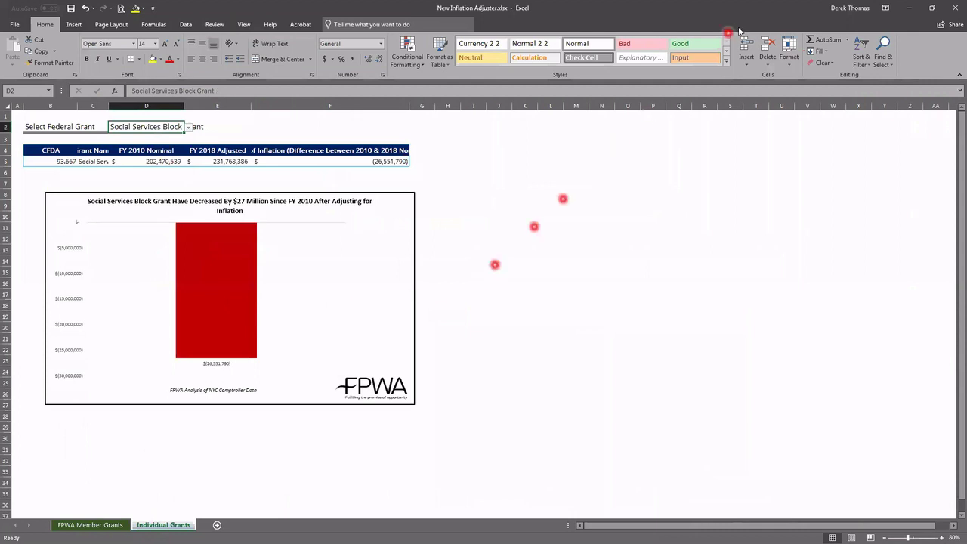
# Step: Switch to the browser and open FPWA's Tableau Public profile from the Department for the Aging tracker
pyautogui.click(913, 6)
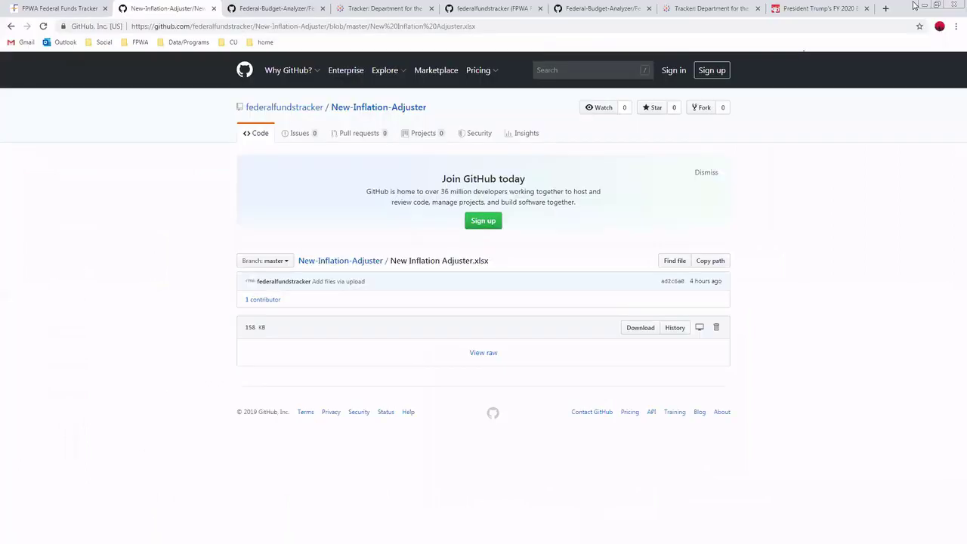
pyautogui.rightClick(811, 4)
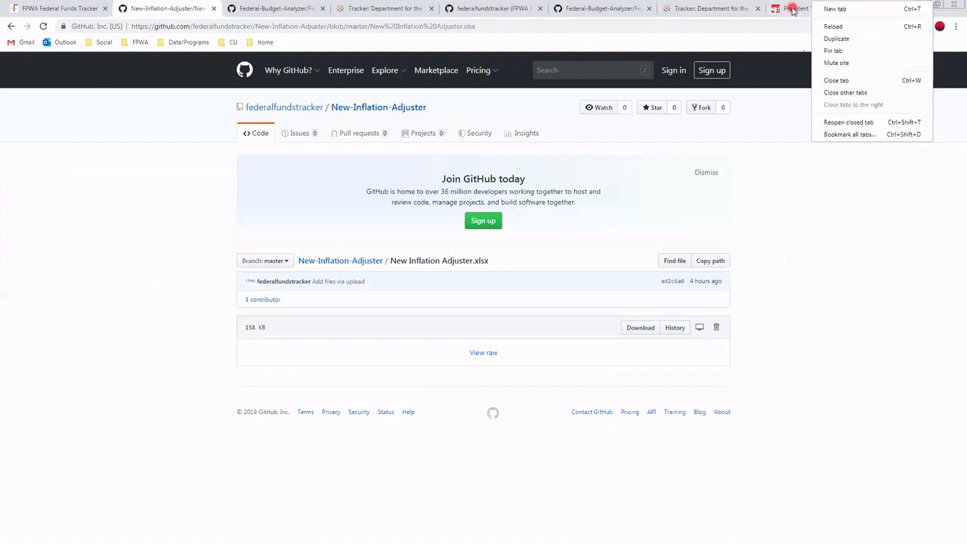
pyautogui.click(792, 11)
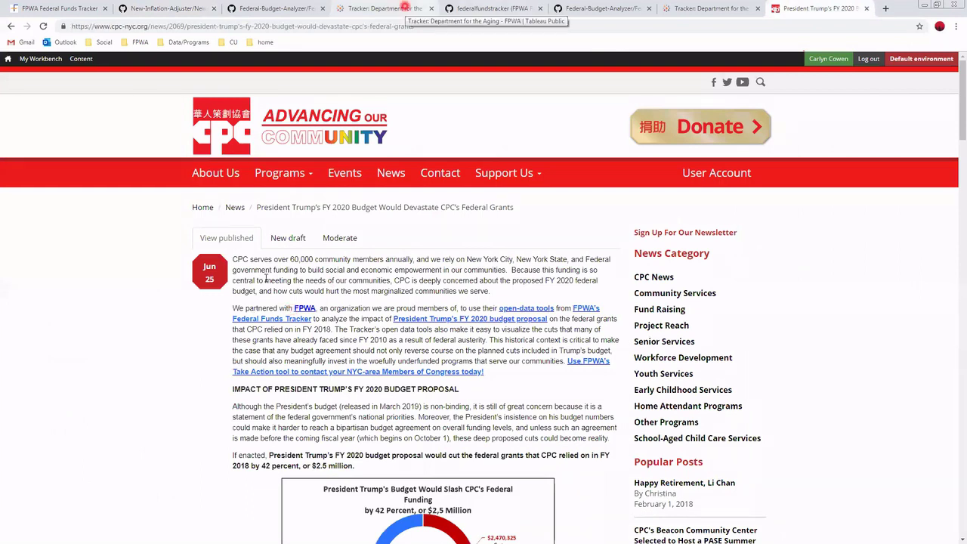
pyautogui.click(405, 8)
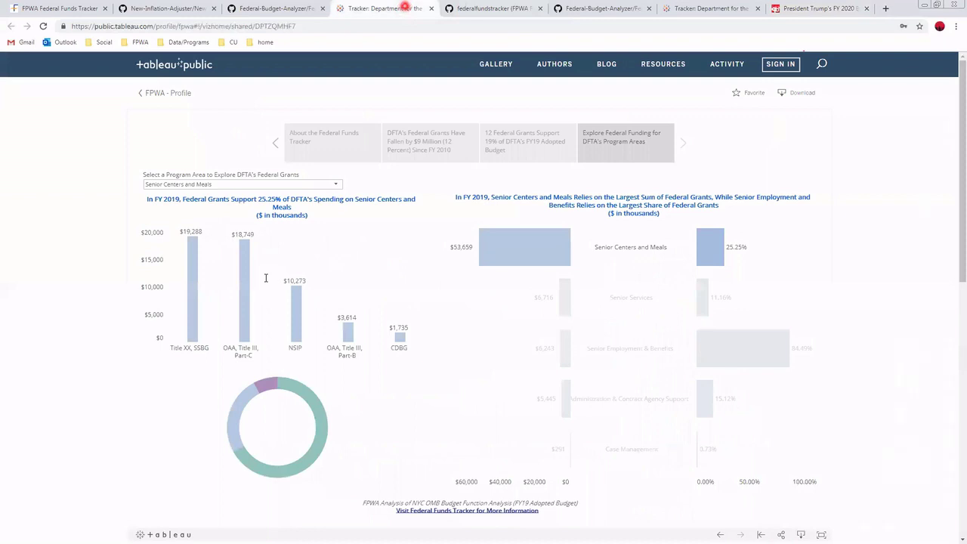
pyautogui.click(718, 64)
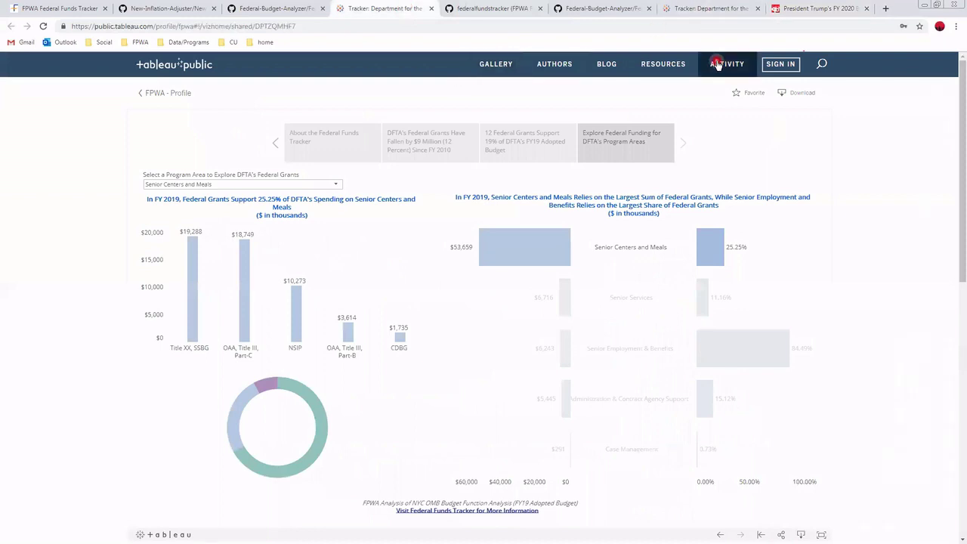
pyautogui.click(150, 95)
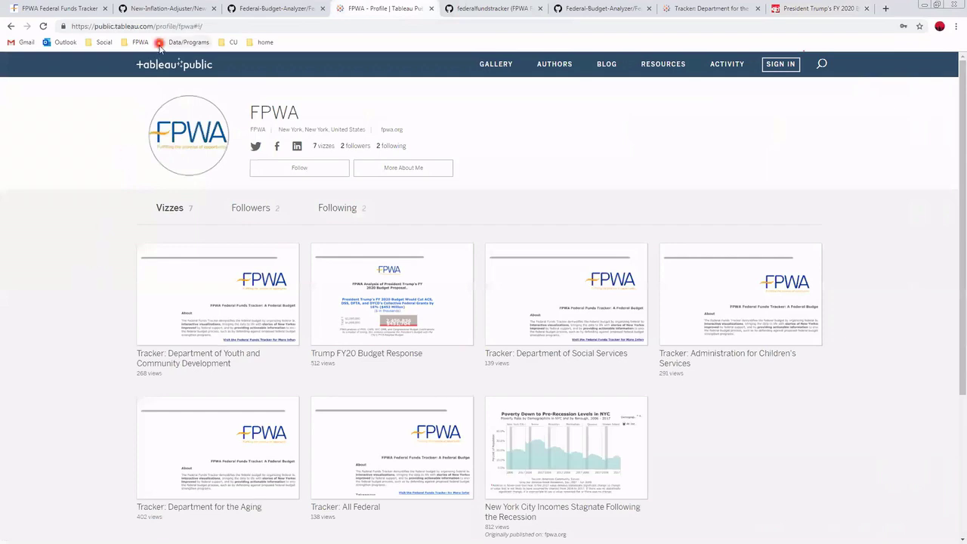
# Step: Look at the Tableau page link on the Federal Funds Tracker's Open Data page and return to FPWA's Tableau profile
pyautogui.click(85, 10)
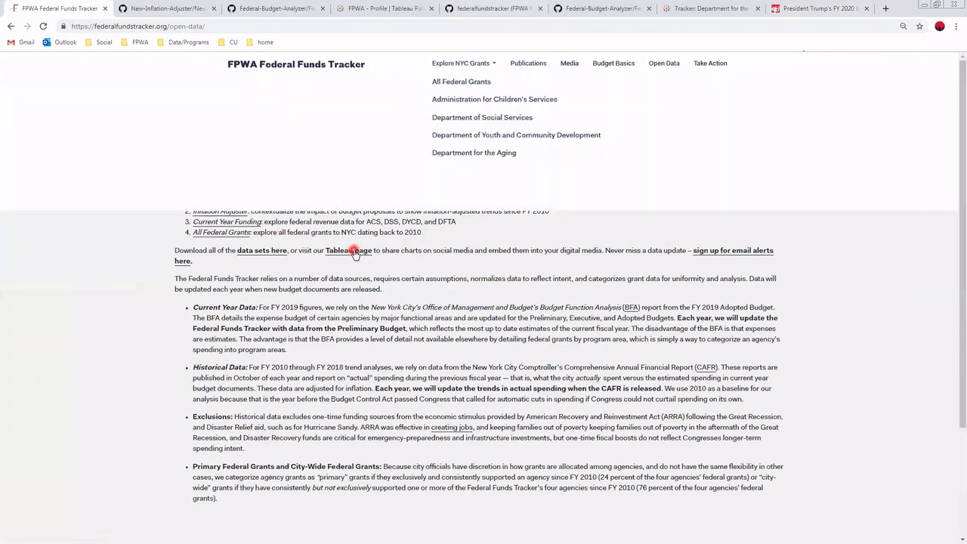
pyautogui.click(353, 89)
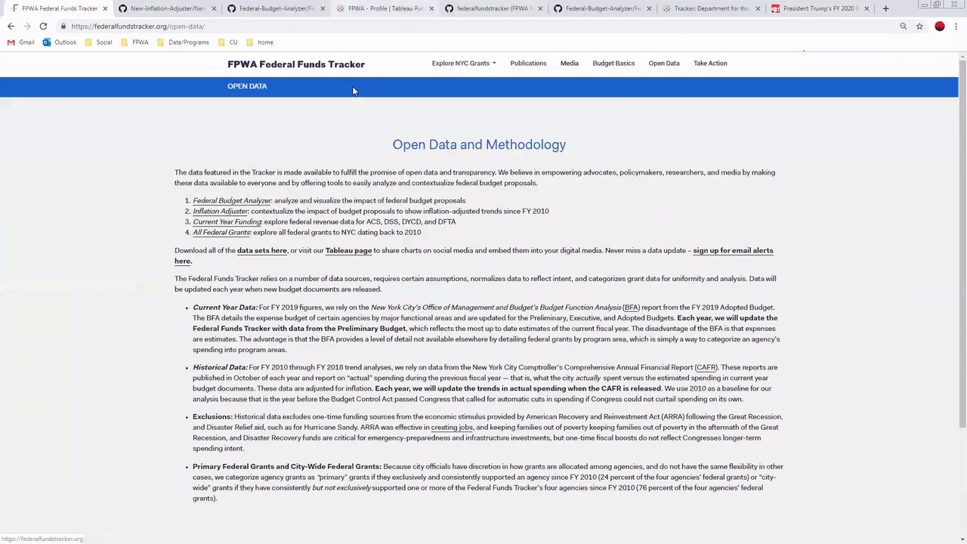
pyautogui.hotkey('ctrl', '4')
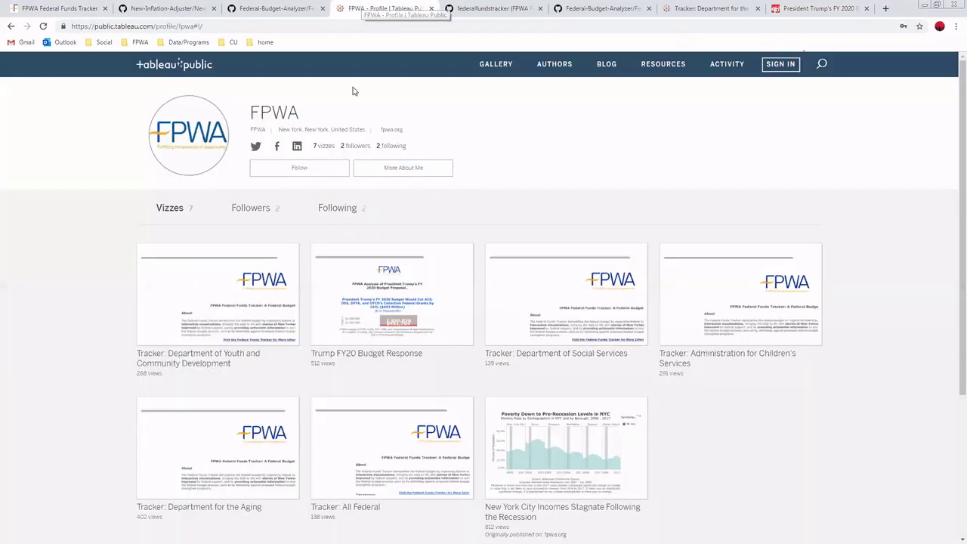
# Step: Open the New York City Incomes Stagnate Following the Recession viz and view its Basic Living Standards and Income Inequality charts
pyautogui.click(62, 318)
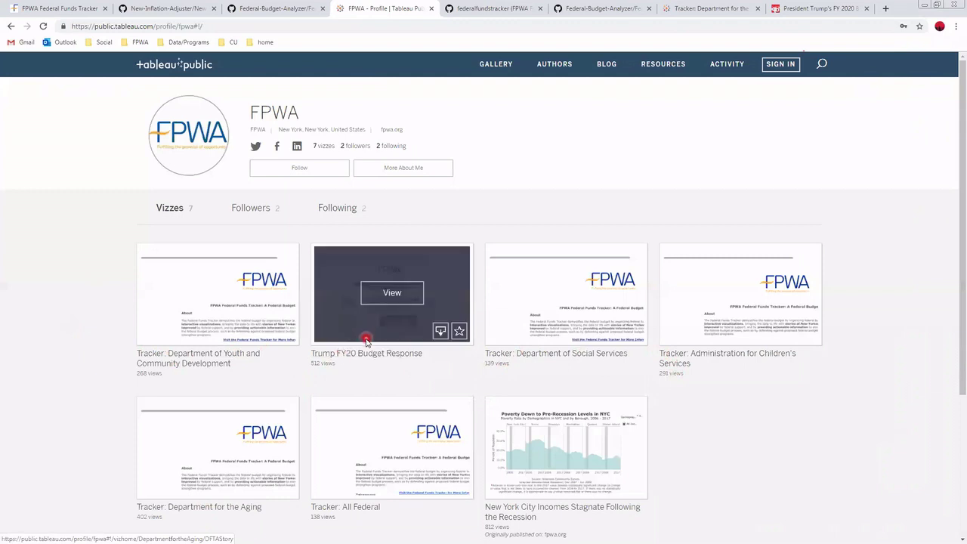
pyautogui.moveTo(625, 451)
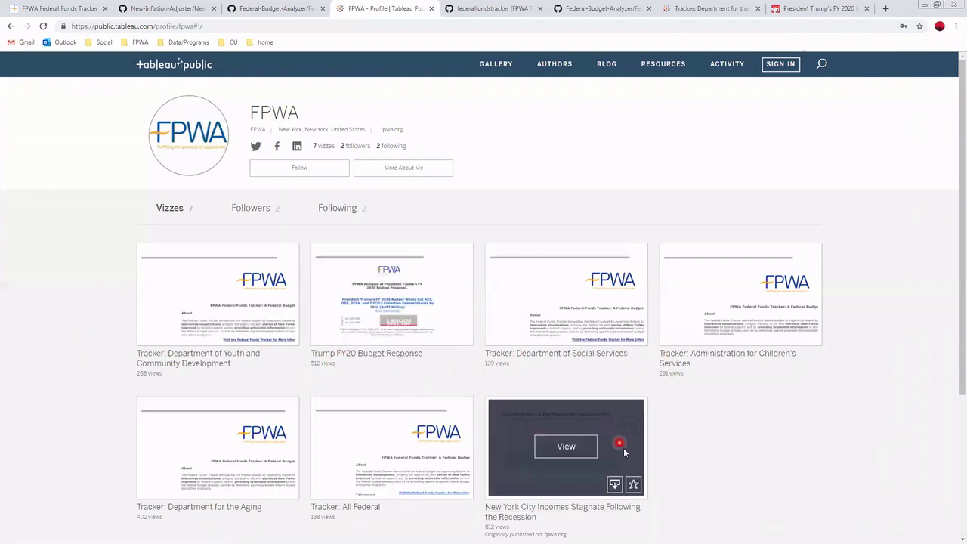
pyautogui.click(532, 512)
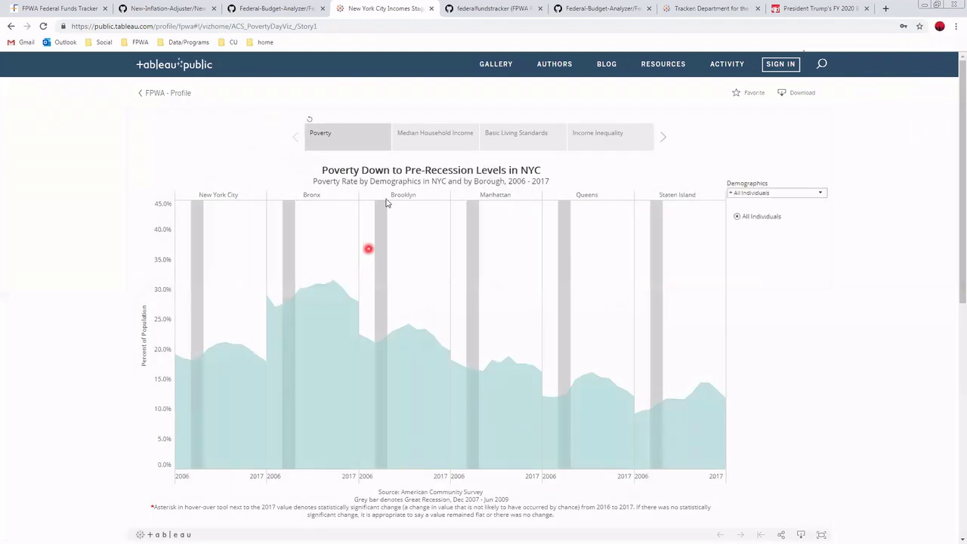
pyautogui.click(427, 146)
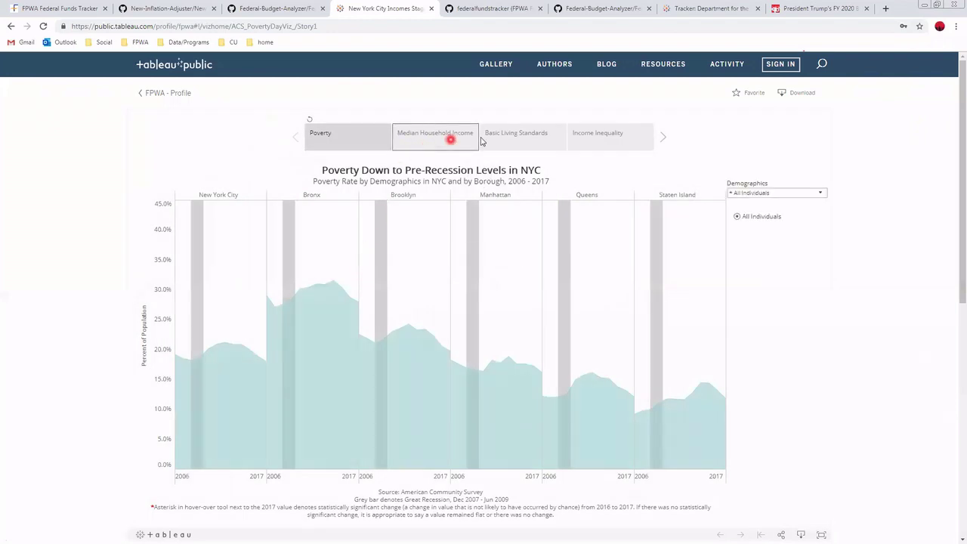
pyautogui.click(421, 134)
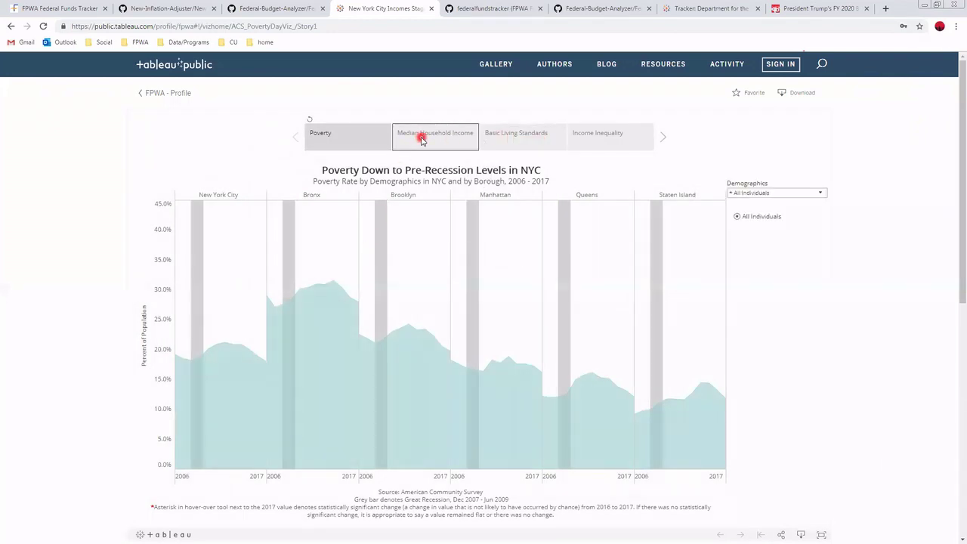
pyautogui.click(533, 135)
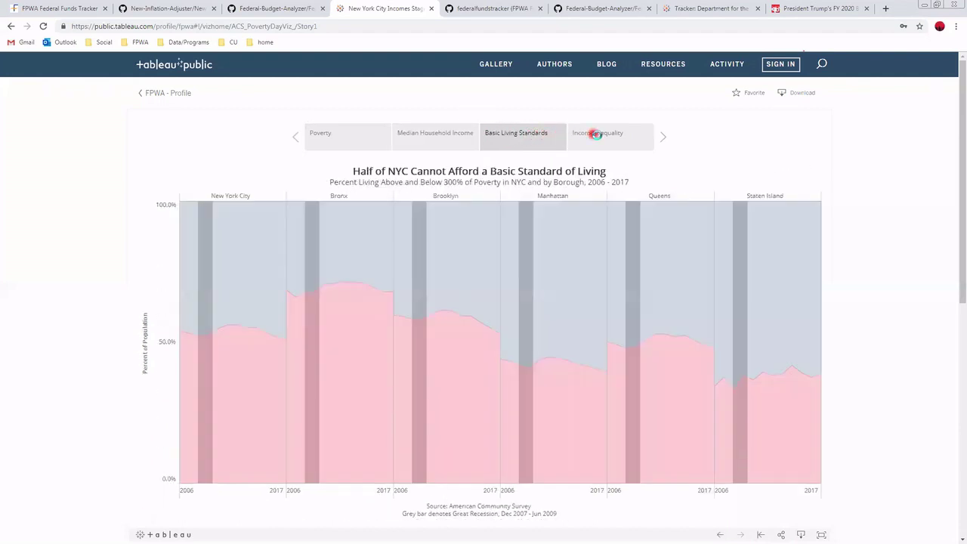
pyautogui.click(598, 138)
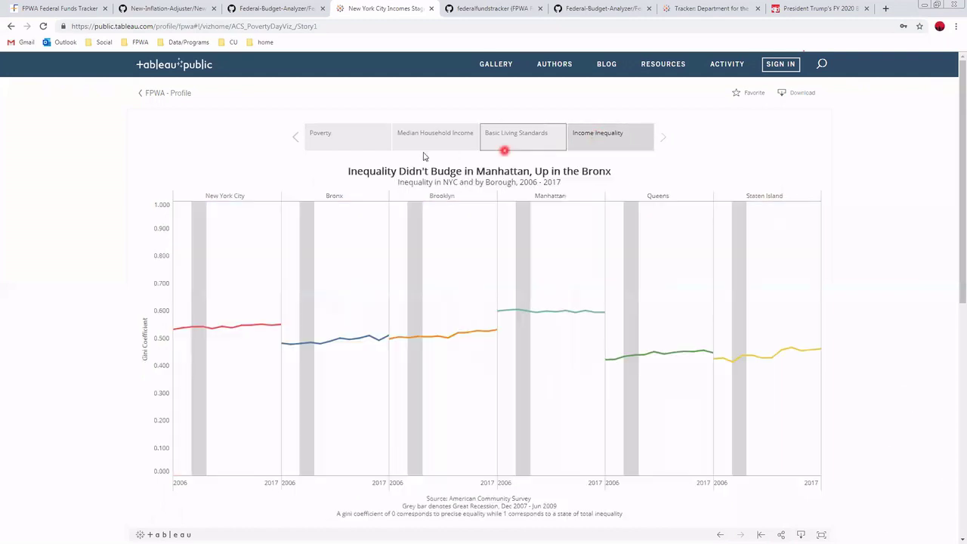
# Step: Return to the FPWA profile and open the Trump FY20 Budget Response viz
pyautogui.rightClick(151, 95)
pyautogui.click(151, 94)
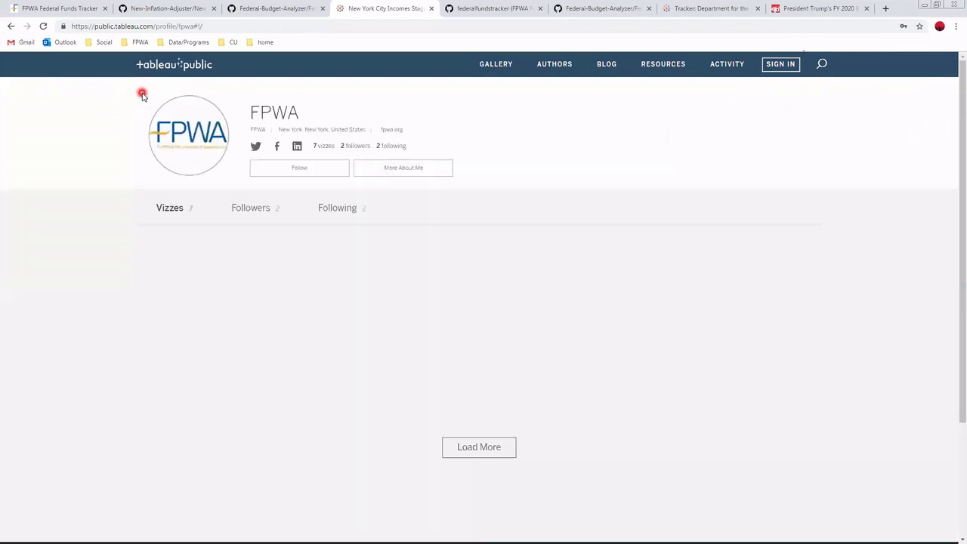
pyautogui.rightClick(394, 304)
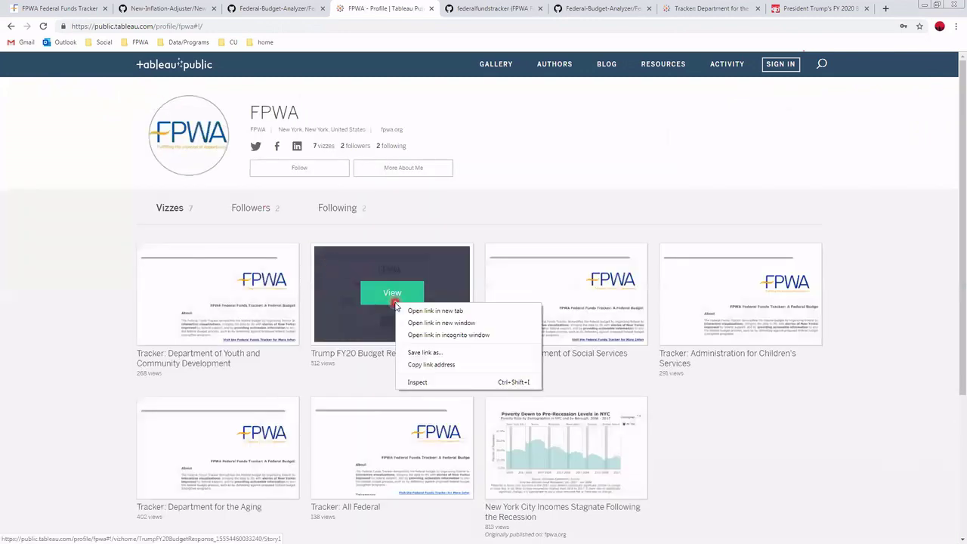
pyautogui.click(385, 295)
pyautogui.click(384, 295)
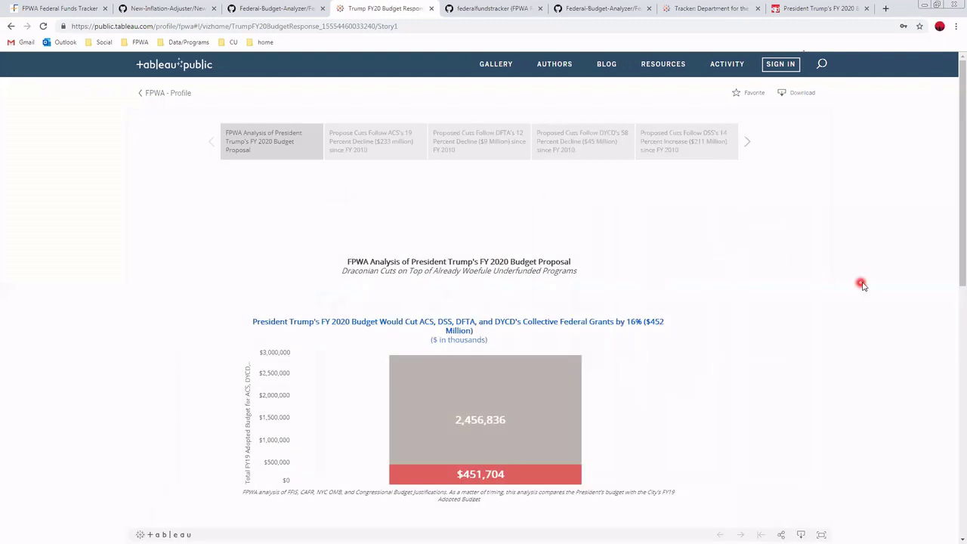
# Step: Show the sharing options for the Trump FY20 Budget Response viz and select its embed code
pyautogui.scroll(-1, 869, 300)
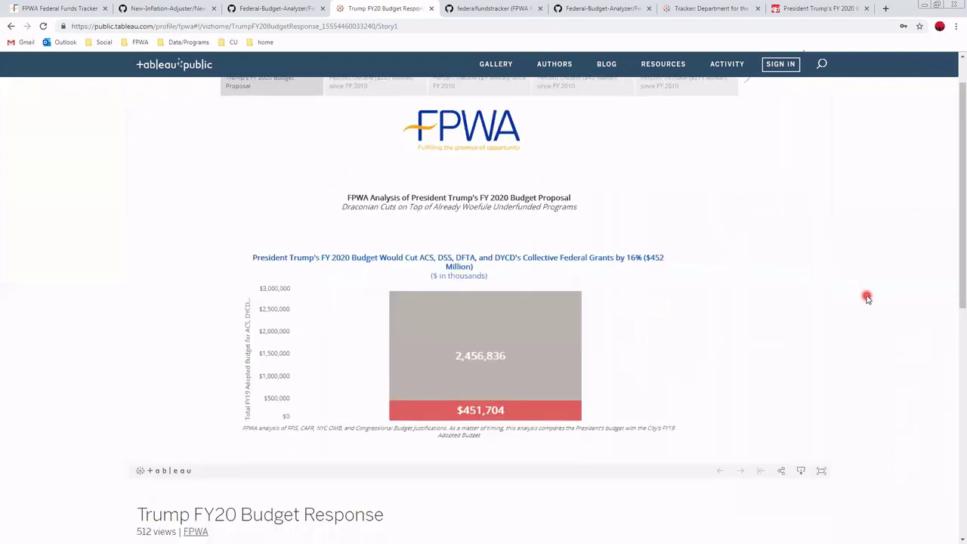
pyautogui.click(781, 472)
pyautogui.click(781, 472)
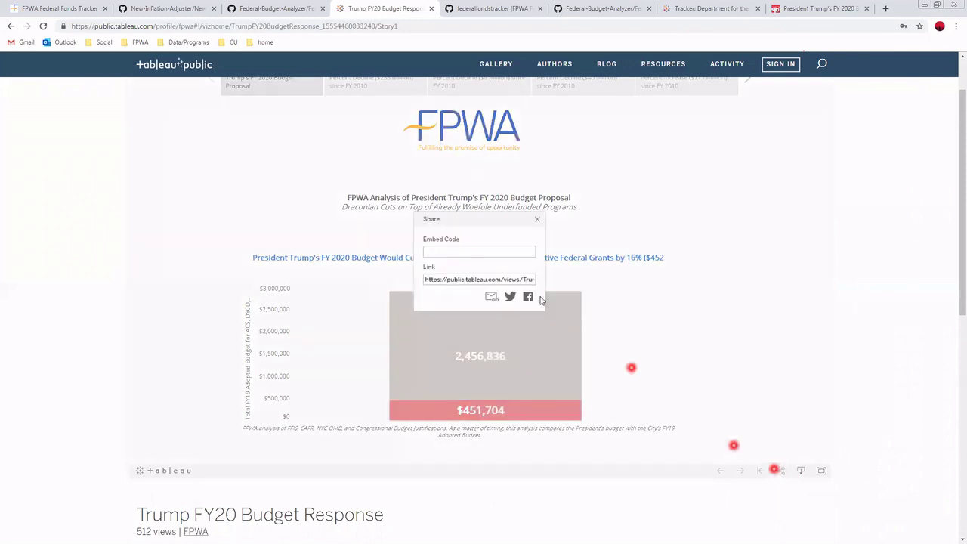
pyautogui.rightClick(468, 253)
pyautogui.click(468, 253)
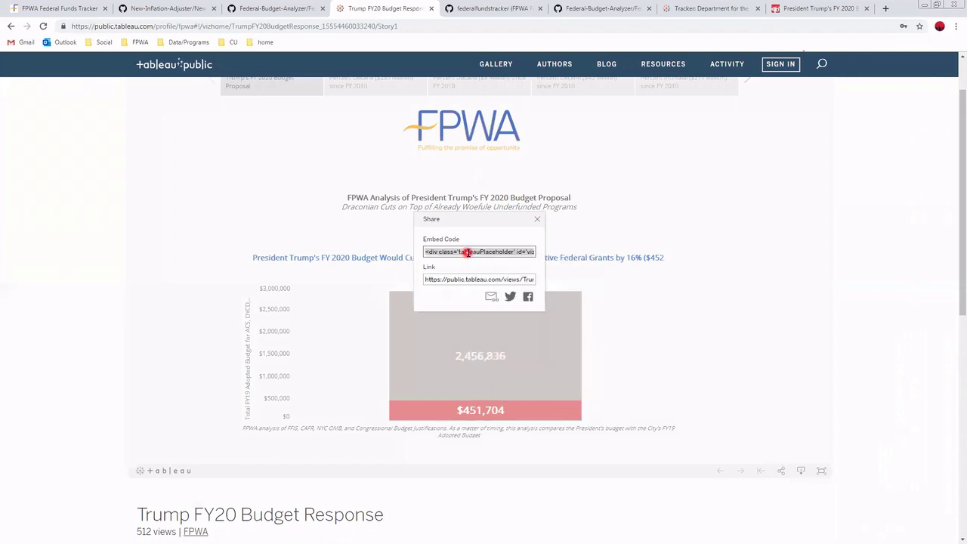
pyautogui.rightClick(468, 253)
pyautogui.click(495, 260)
pyautogui.rightClick(785, 212)
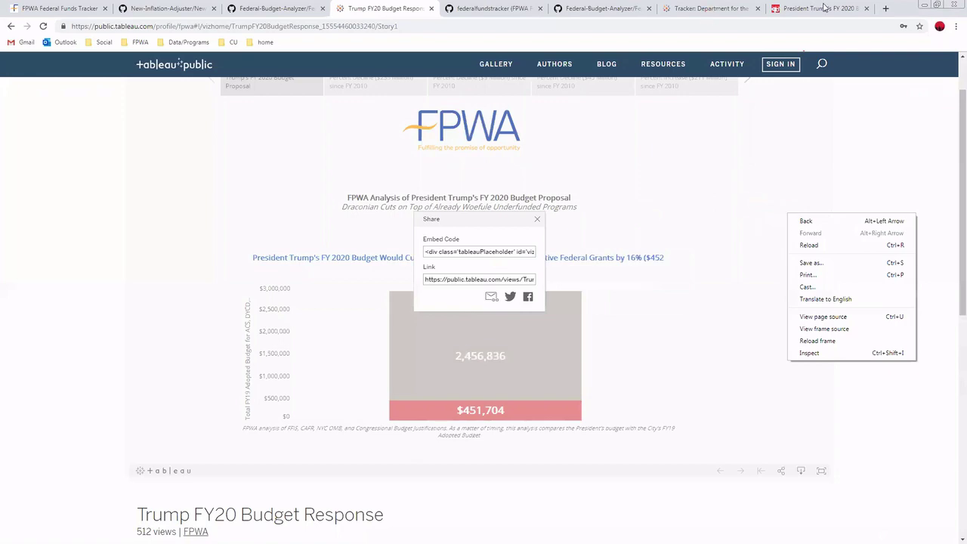
# Step: Read through CPC's article on the FY 2020 budget, from the introduction and grant charts down to the FY 2018 funding overview
pyautogui.click(825, 8)
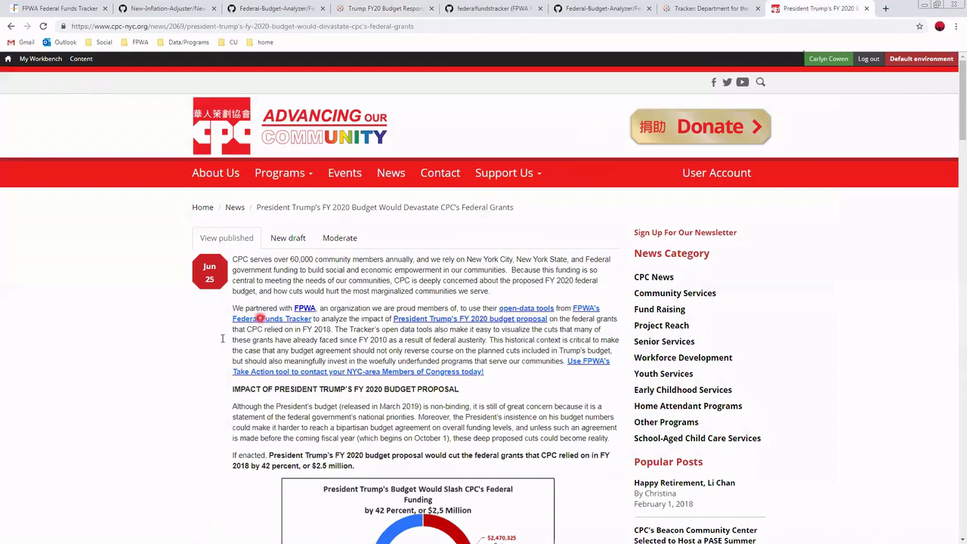
pyautogui.scroll(-1, 171, 350)
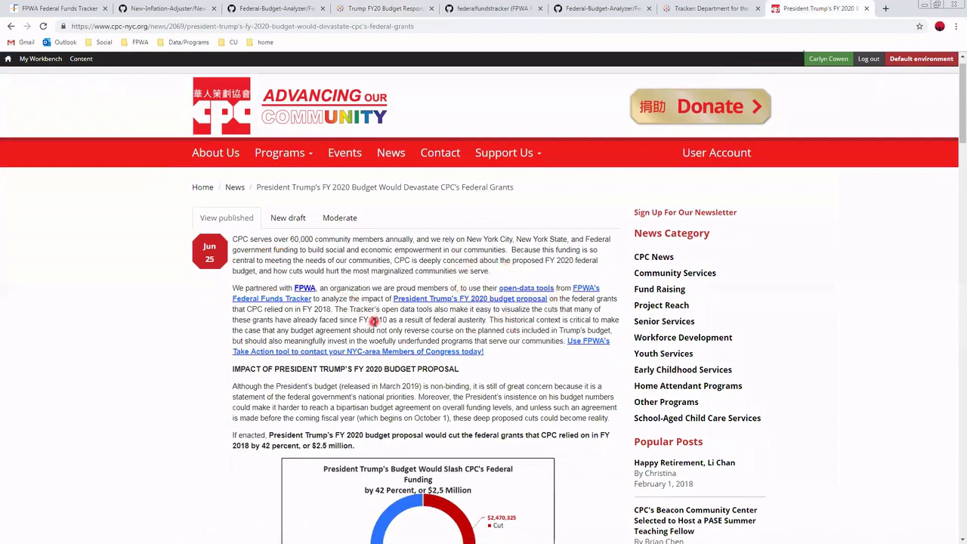
pyautogui.scroll(-3, 193, 355)
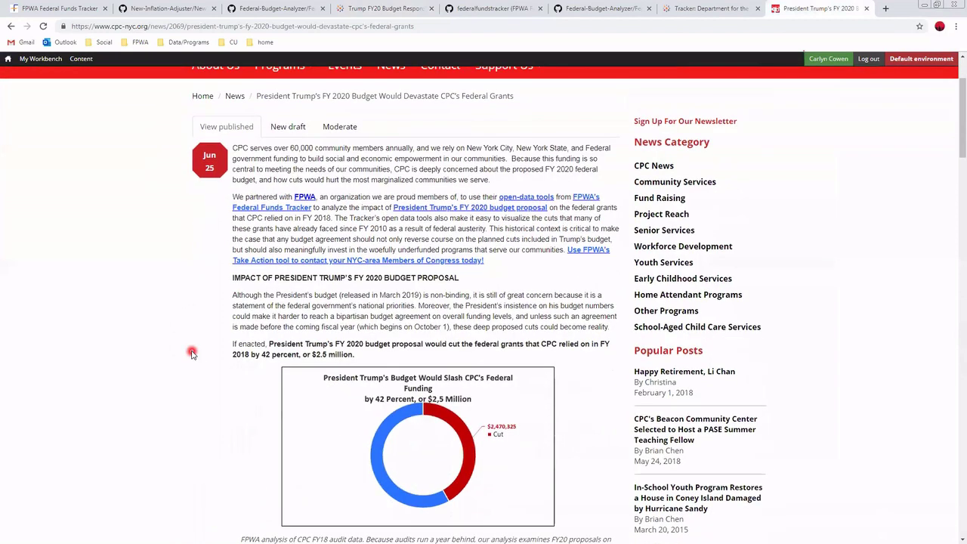
pyautogui.scroll(-8, 192, 353)
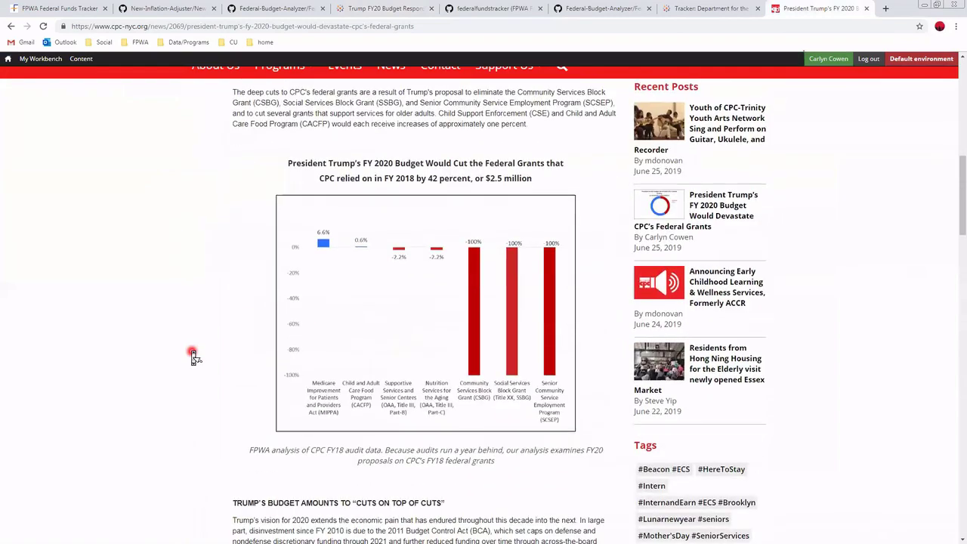
pyautogui.scroll(-5, 192, 354)
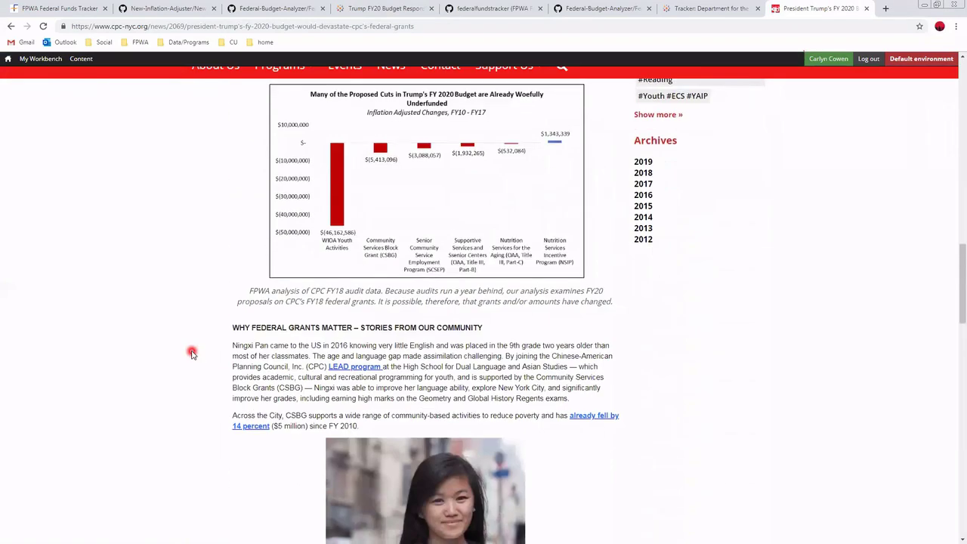
pyautogui.scroll(-1, 192, 353)
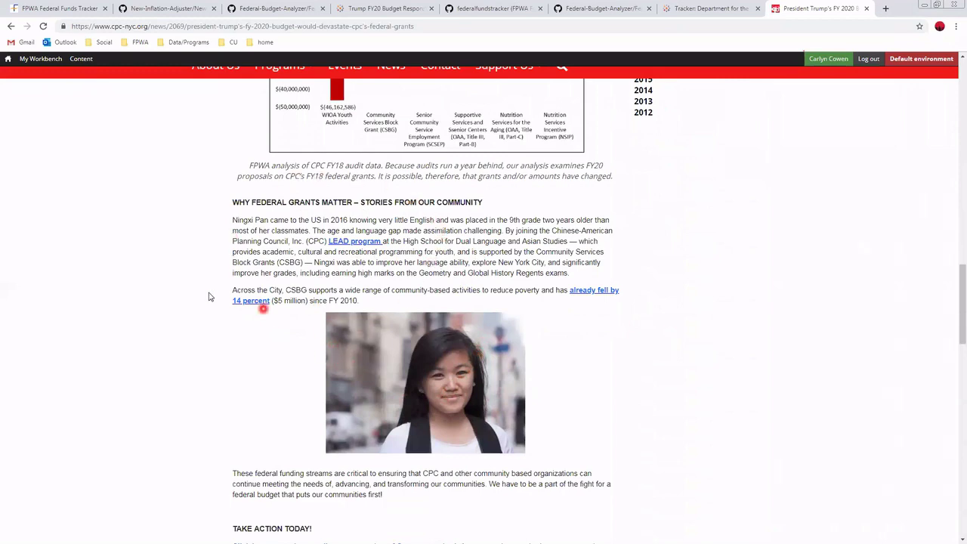
pyautogui.scroll(-2, 140, 295)
pyautogui.scroll(-1, 141, 294)
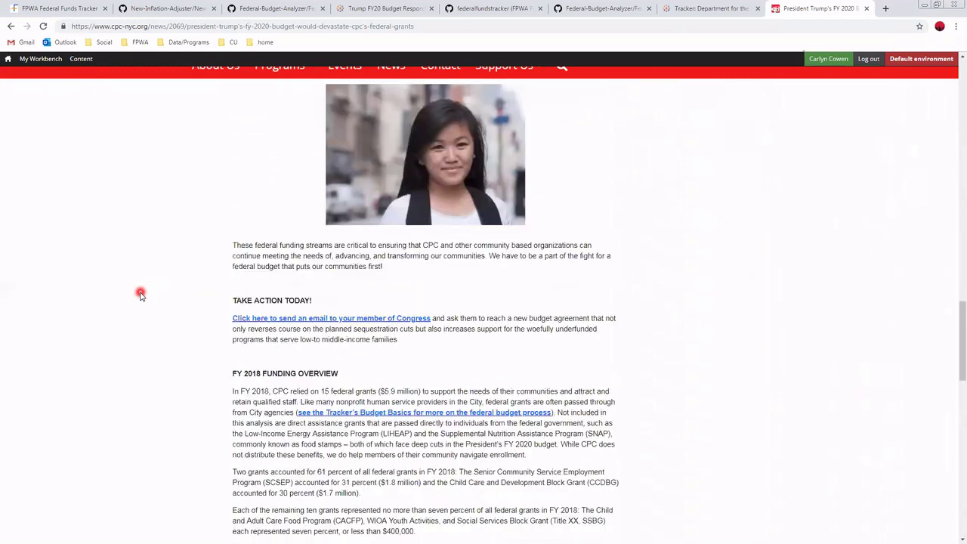
# Step: Review CPC's article from the FY 2018 funding overview back up to the charts of proposed FY 2020 federal grant cuts
pyautogui.scroll(-2, 140, 295)
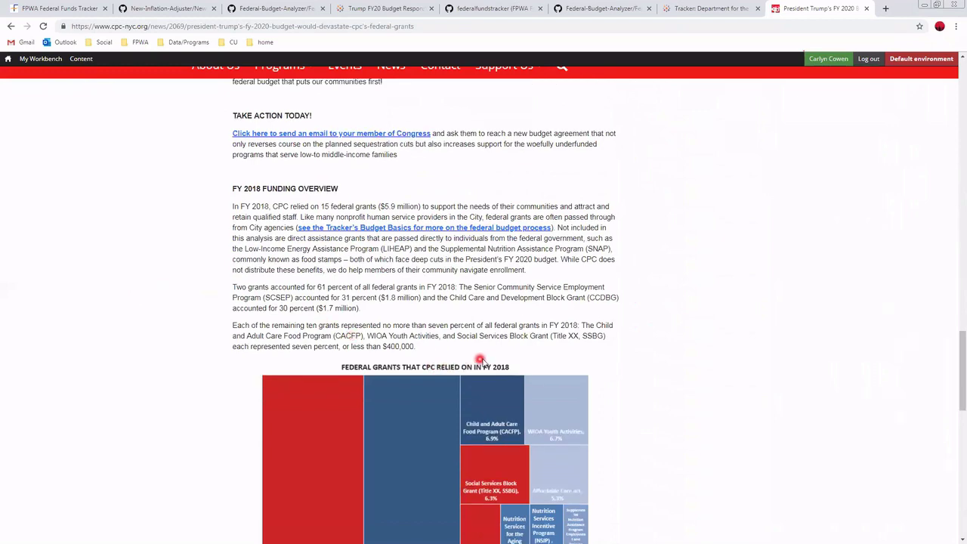
pyautogui.scroll(2, 187, 284)
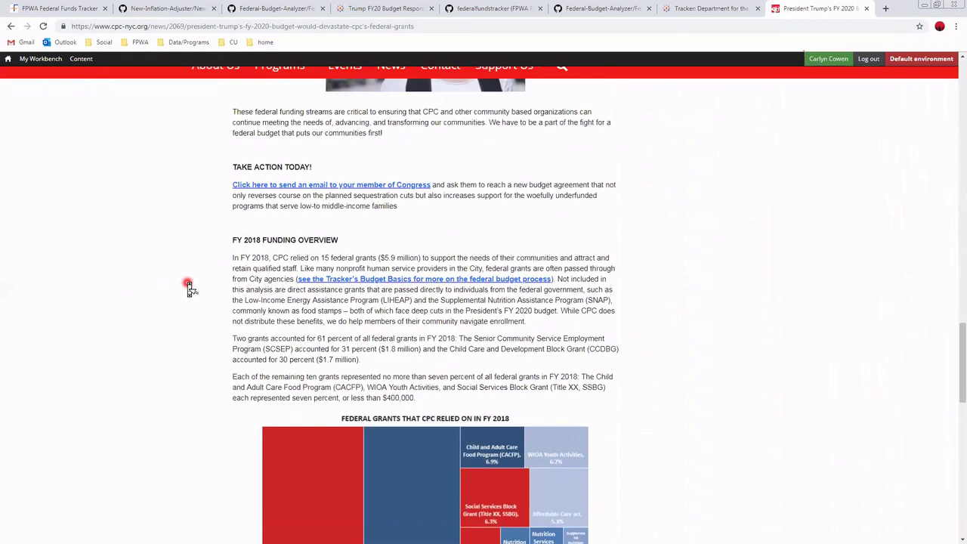
pyautogui.scroll(5, 190, 288)
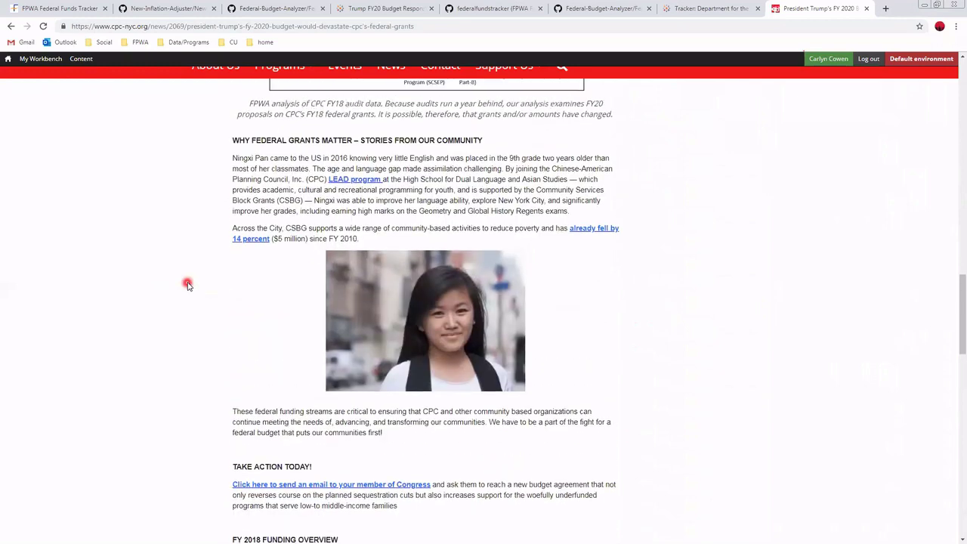
pyautogui.scroll(4, 188, 285)
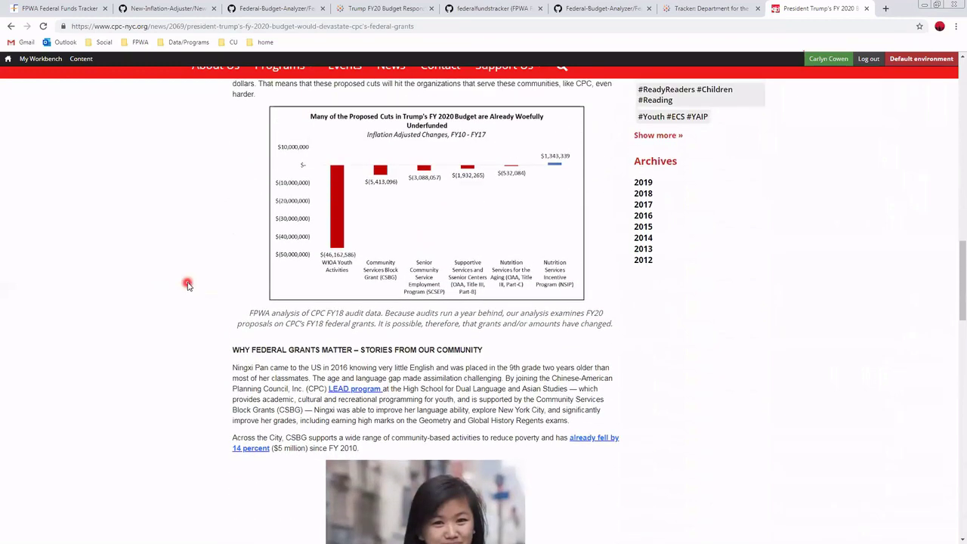
pyautogui.scroll(1, 188, 287)
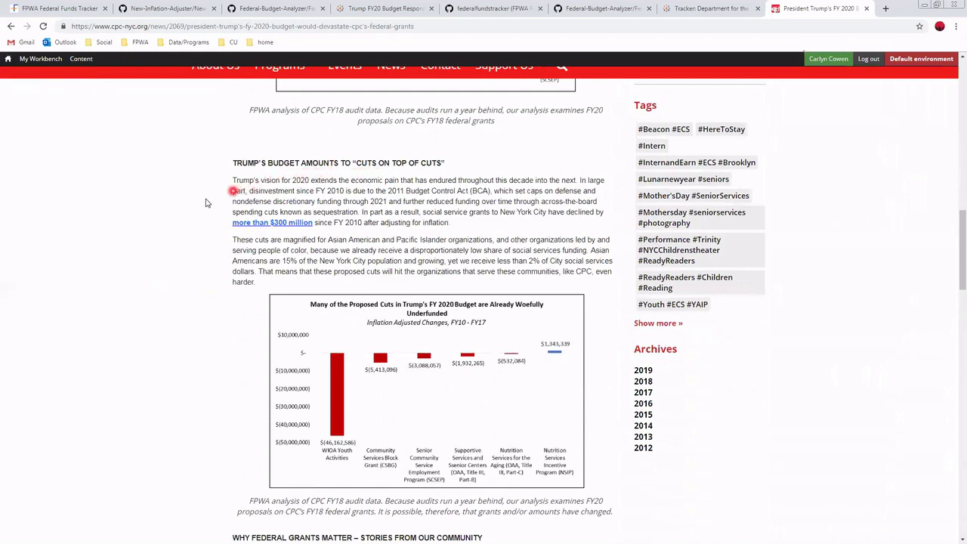
pyautogui.scroll(2, 198, 205)
pyautogui.scroll(5, 195, 204)
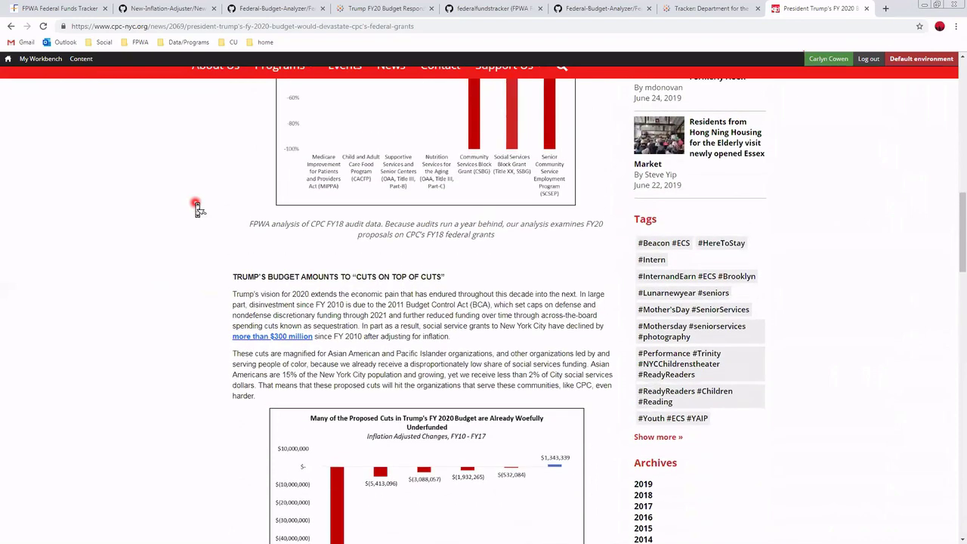
pyautogui.scroll(1, 195, 204)
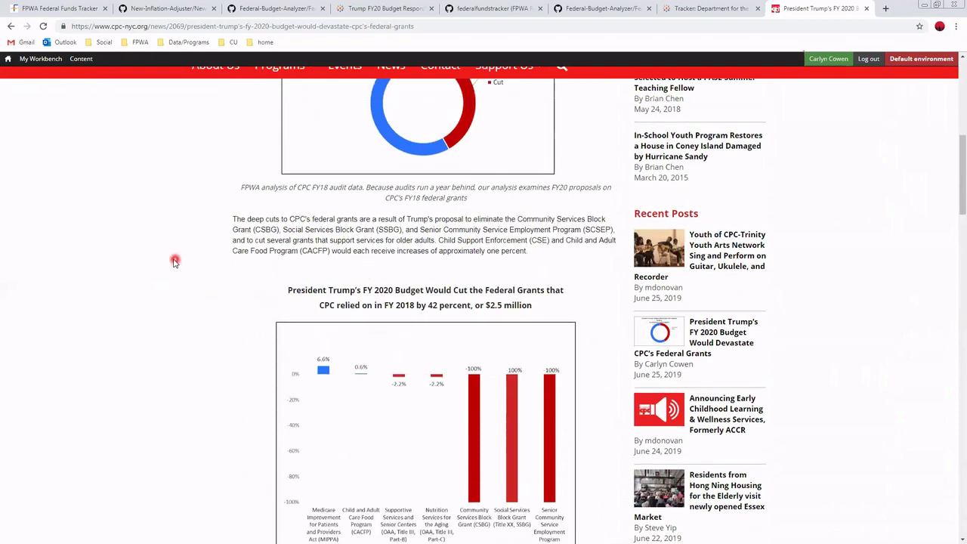
pyautogui.scroll(2, 176, 262)
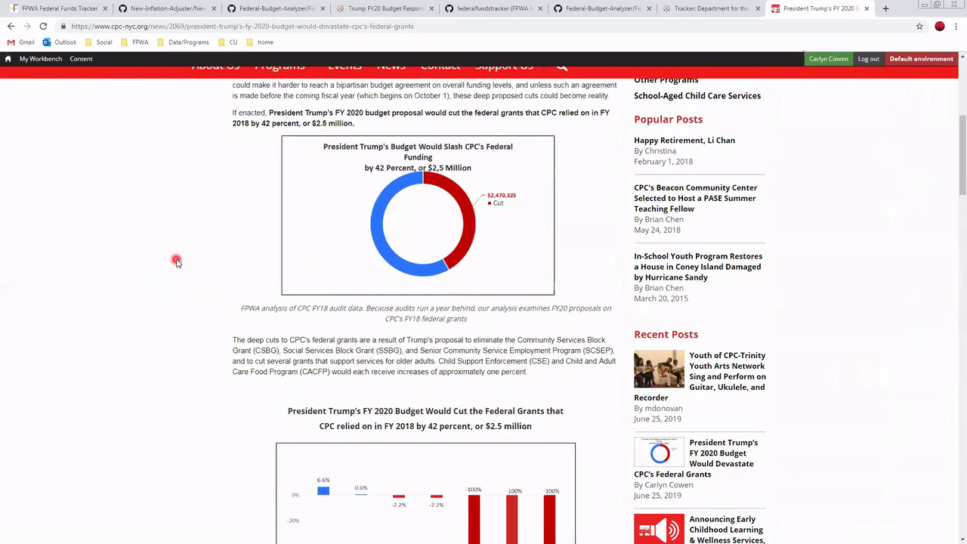
# Step: Go to the article's Deeper Data Dive section and toggle the full-screen view of the embedded FPWA Tableau workbook
pyautogui.scroll(-5, 176, 261)
pyautogui.scroll(-1, 177, 263)
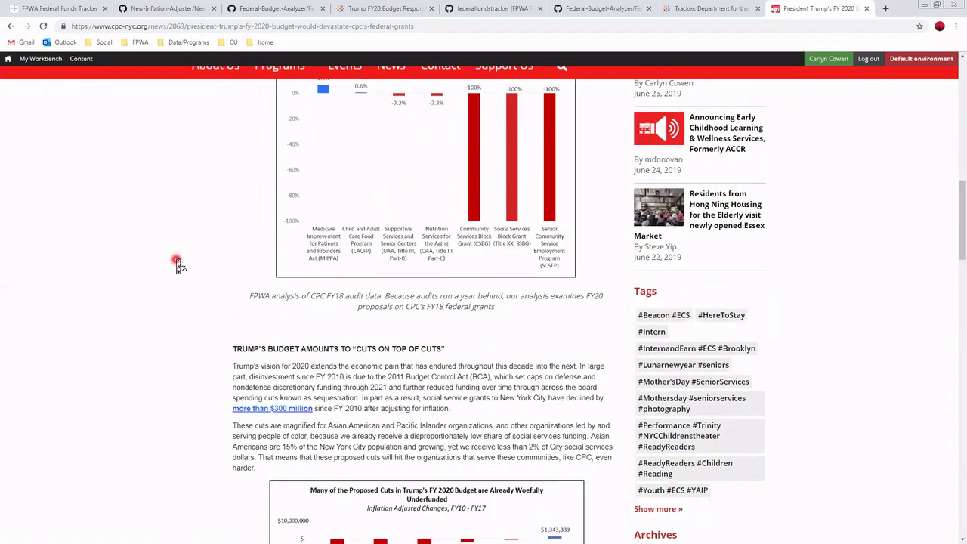
pyautogui.scroll(-7, 177, 263)
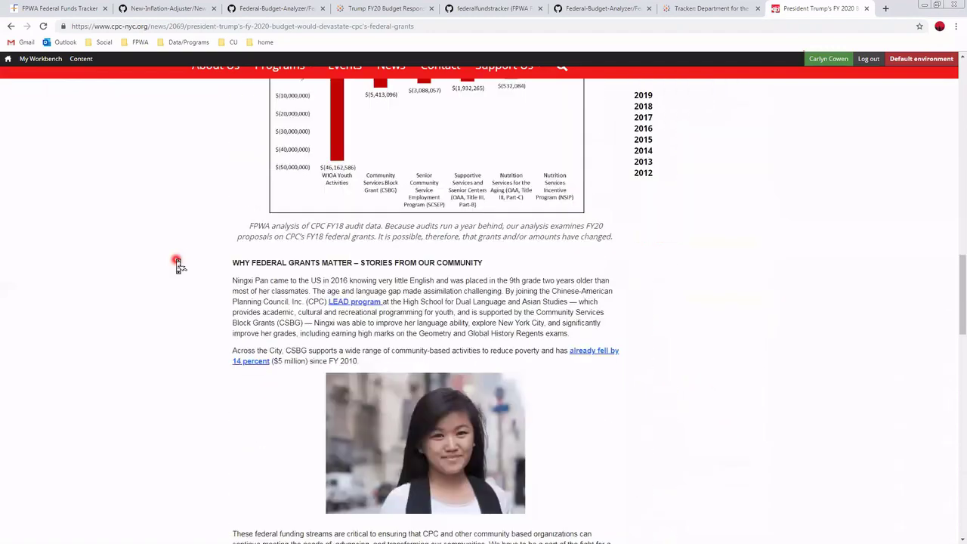
pyautogui.scroll(-6, 177, 262)
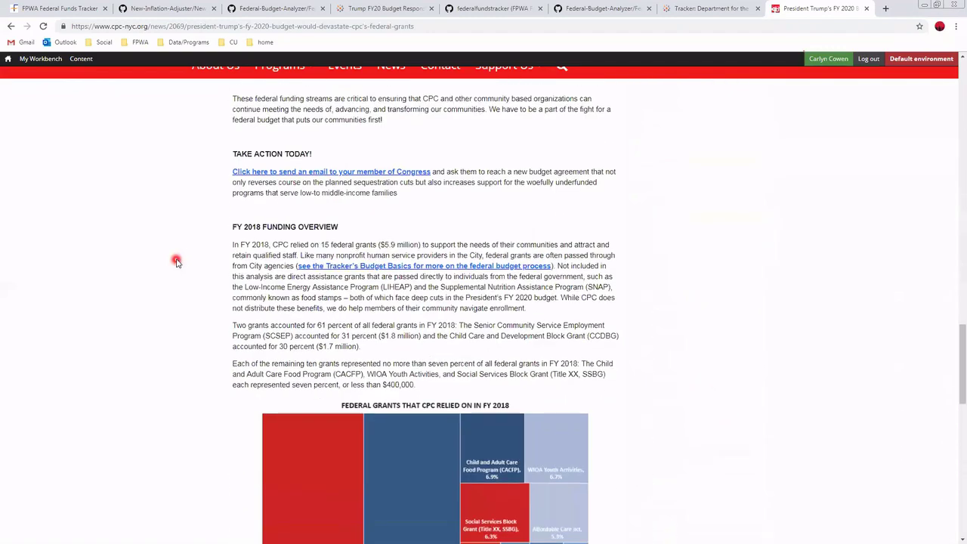
pyautogui.scroll(-7, 177, 261)
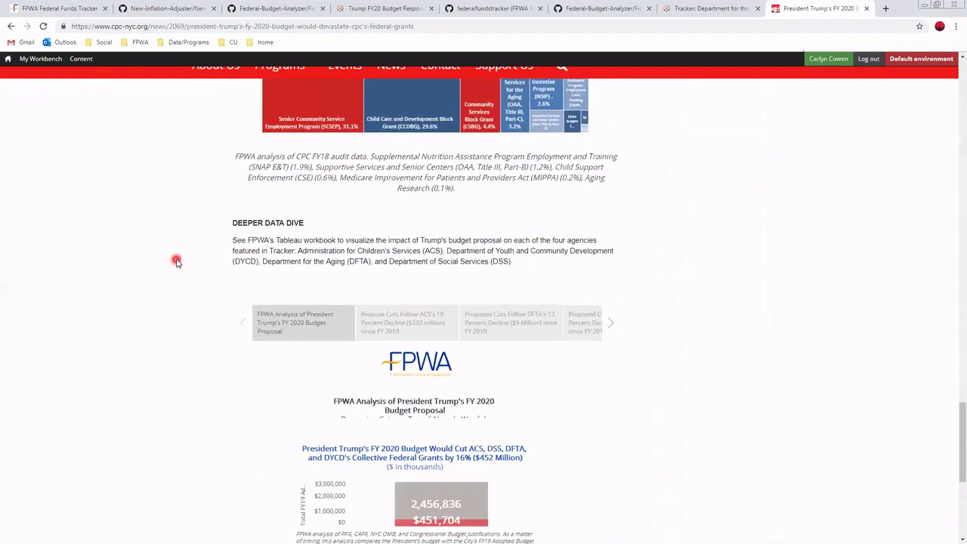
pyautogui.scroll(-1, 176, 262)
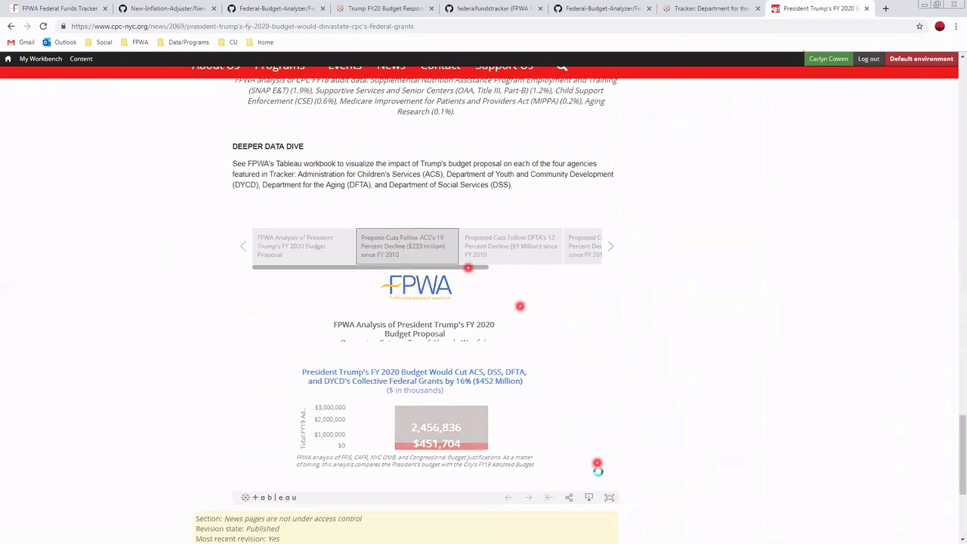
pyautogui.click(611, 496)
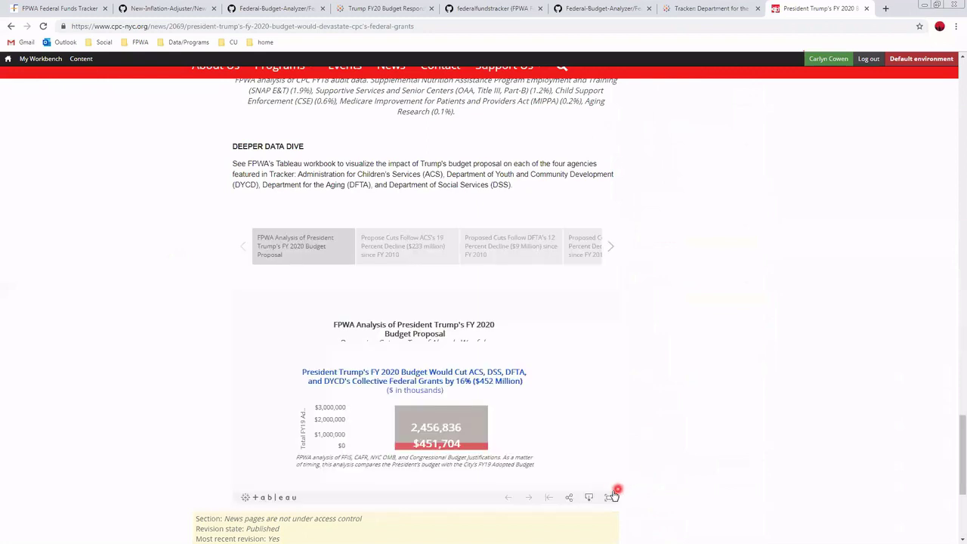
pyautogui.click(611, 497)
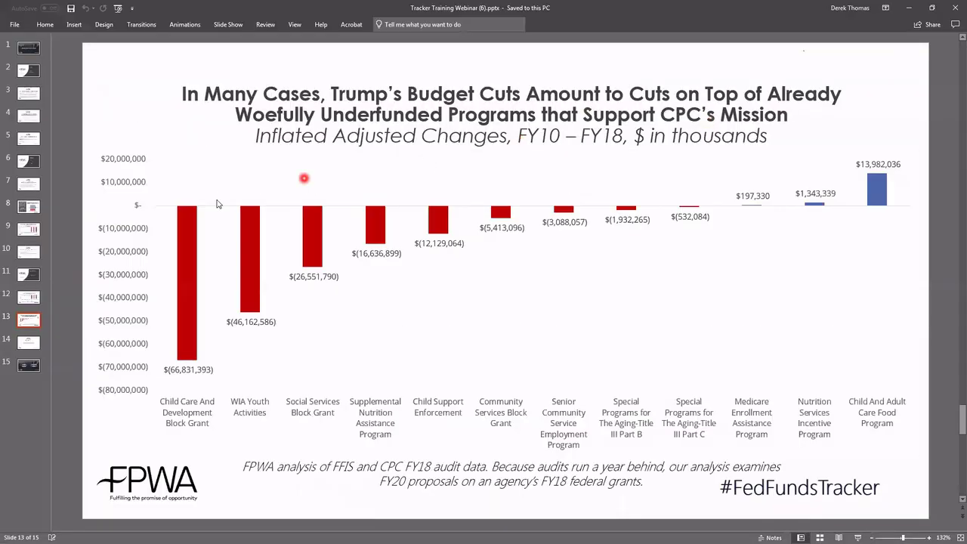
# Step: Show the closing contact slide, slide 15, of the Tracker Training Webinar presentation in PowerPoint
pyautogui.click(23, 367)
pyautogui.click(180, 375)
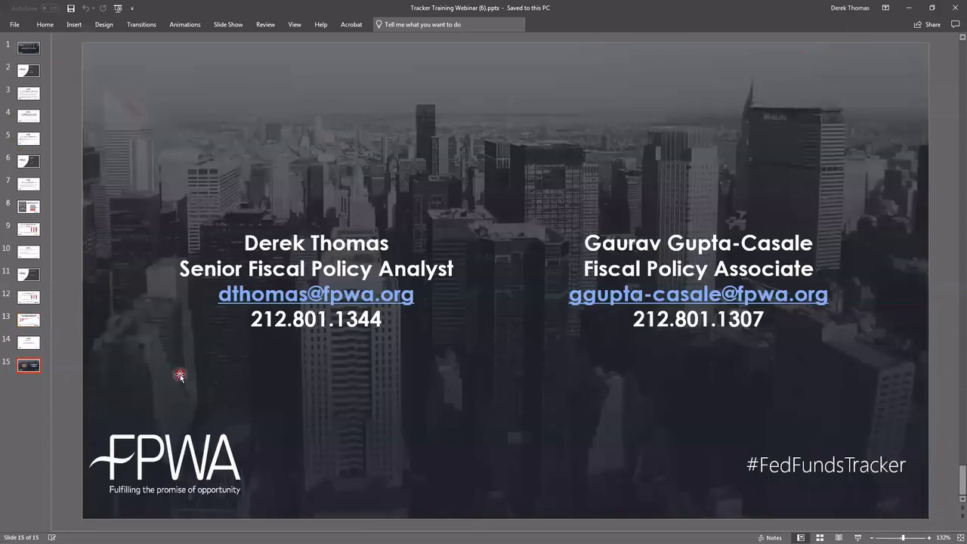
pyautogui.click(360, 382)
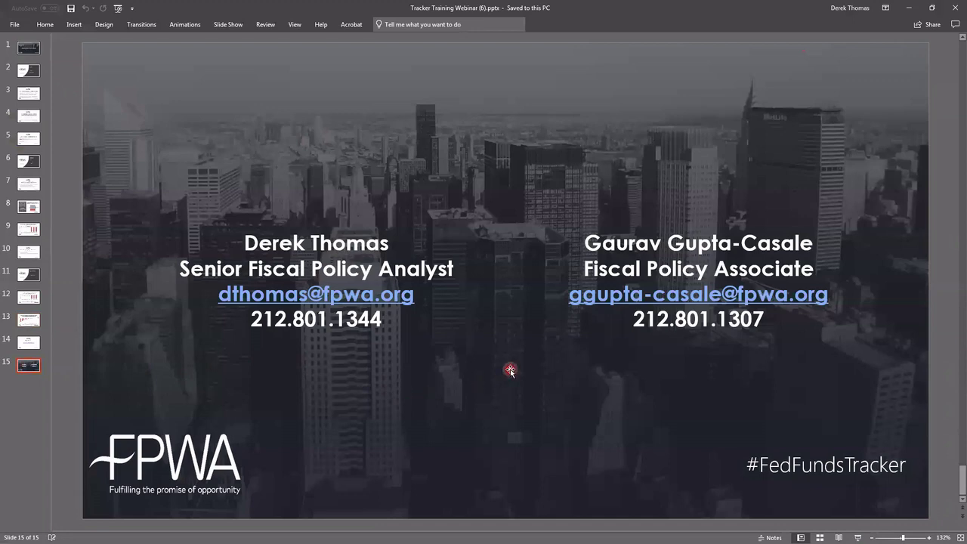